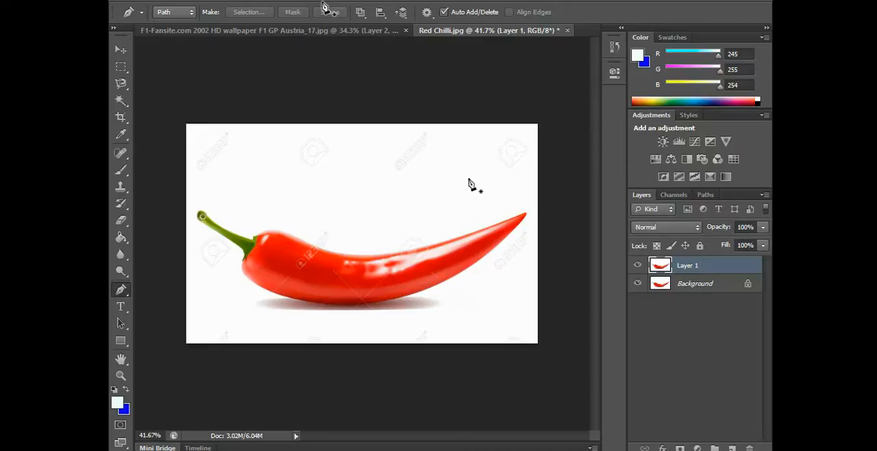
Start a Pen tool path at the chilli's stem end and trace the stem's upper edge to the calyx corner
scroll(472, 184, up, 6)
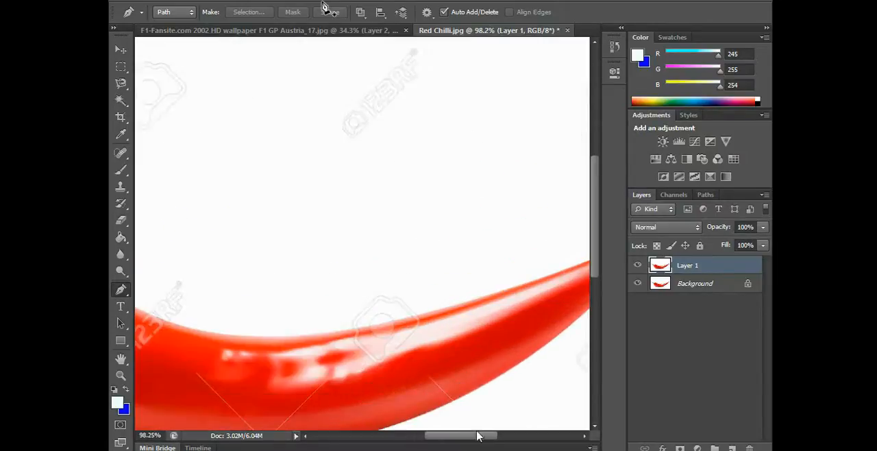
drag(477, 435, 411, 436)
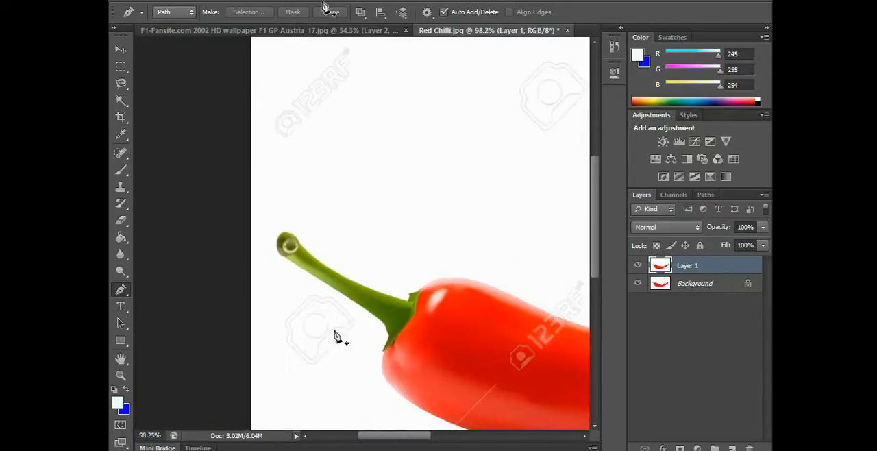
scroll(336, 336, up, 1)
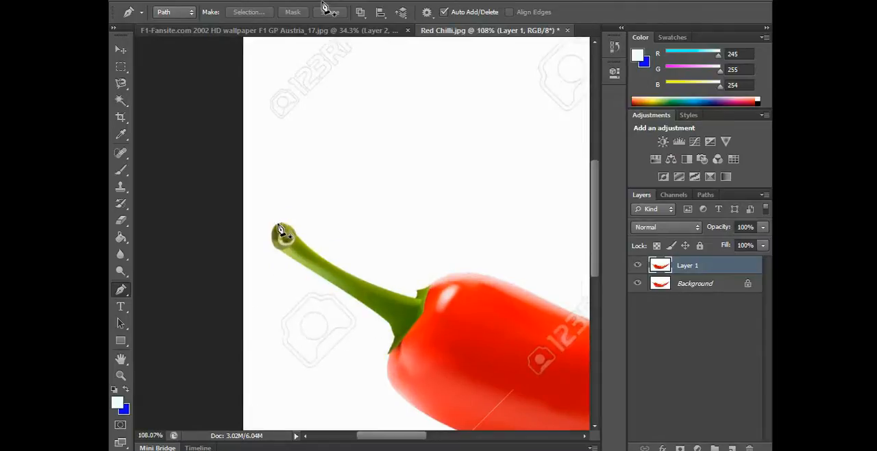
click(278, 225)
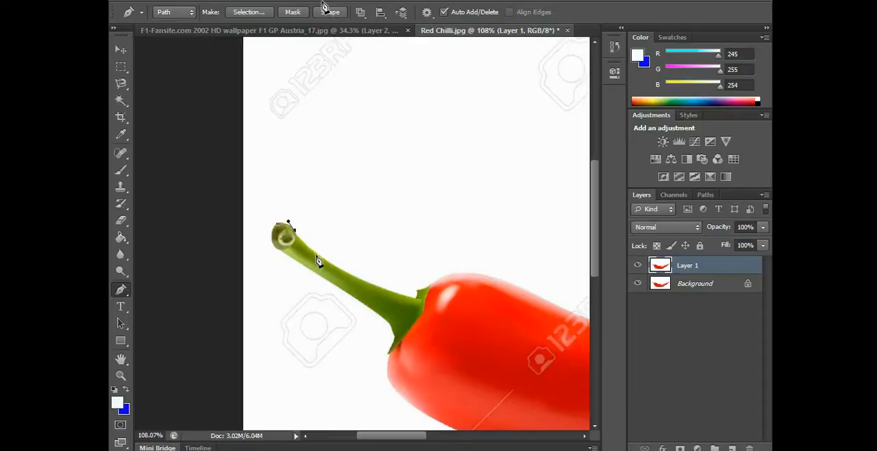
click(346, 271)
drag(349, 272, 385, 292)
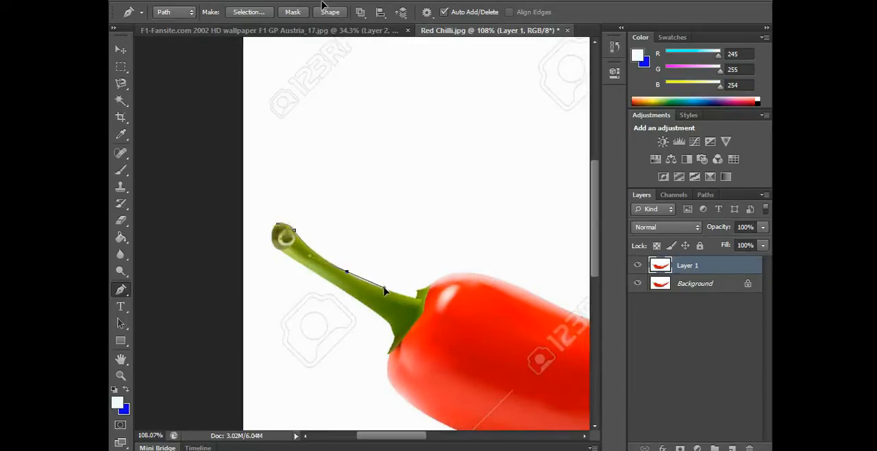
click(418, 299)
click(417, 292)
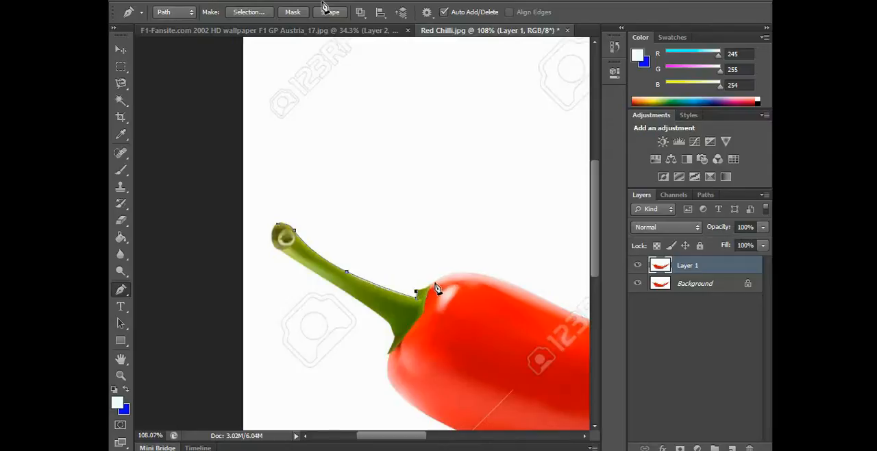
Continue the path along the chilli's upper edge from the calyx to the pointed red tip
drag(435, 281, 440, 282)
drag(413, 437, 440, 440)
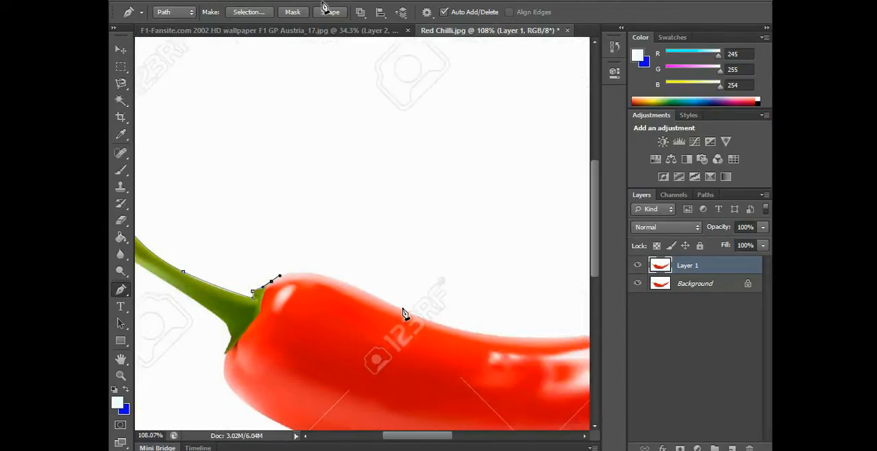
drag(404, 310, 503, 365)
scroll(411, 287, right, 5)
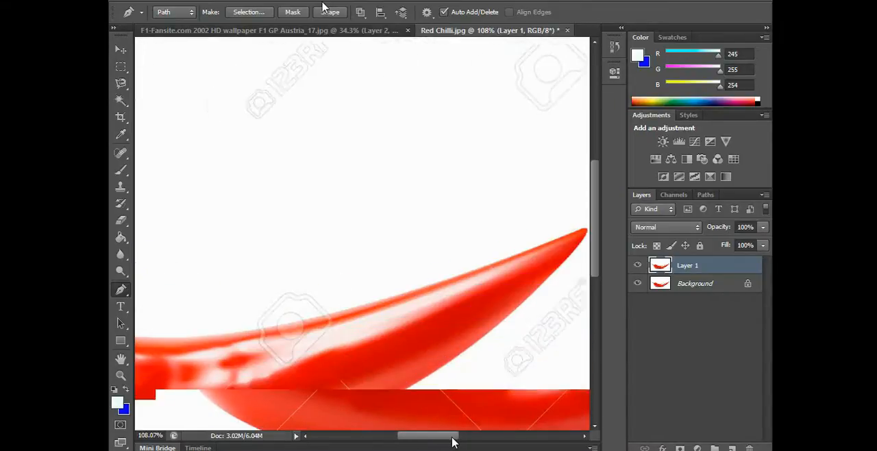
drag(411, 278, 511, 242)
click(547, 231)
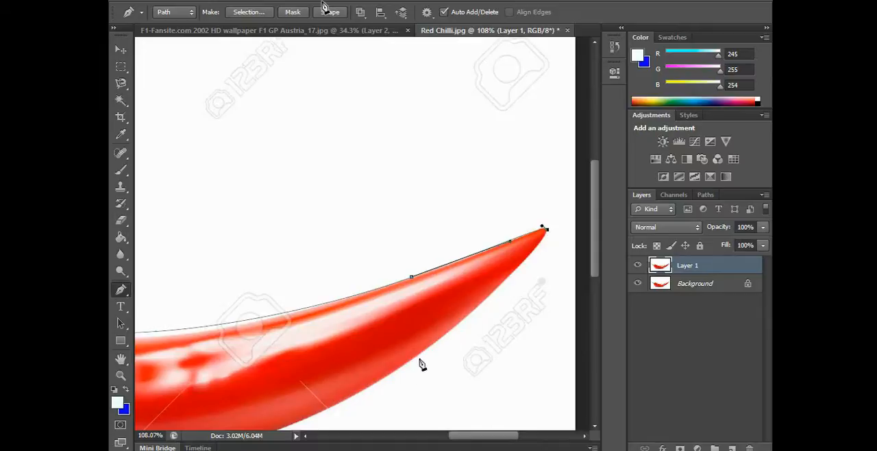
Trace the chilli's lower edge with curved segments from the pointed tip around the rounded end to the calyx's lower corner
drag(419, 354, 349, 404)
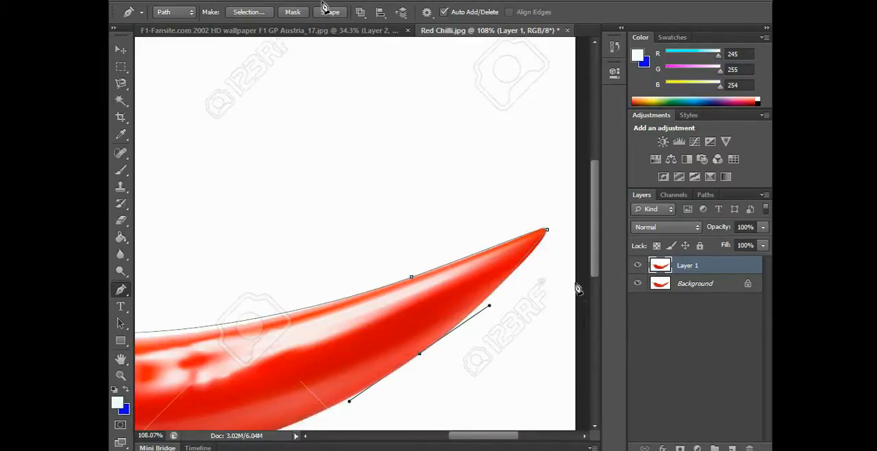
drag(405, 332, 491, 172)
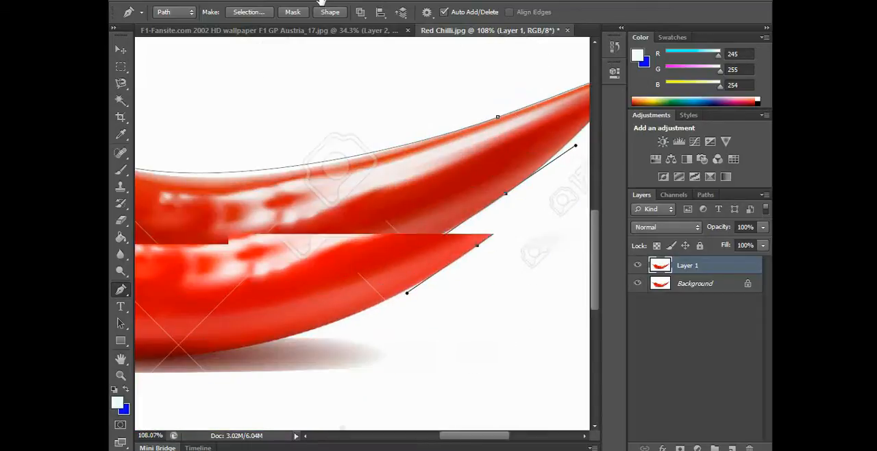
drag(359, 255, 386, 251)
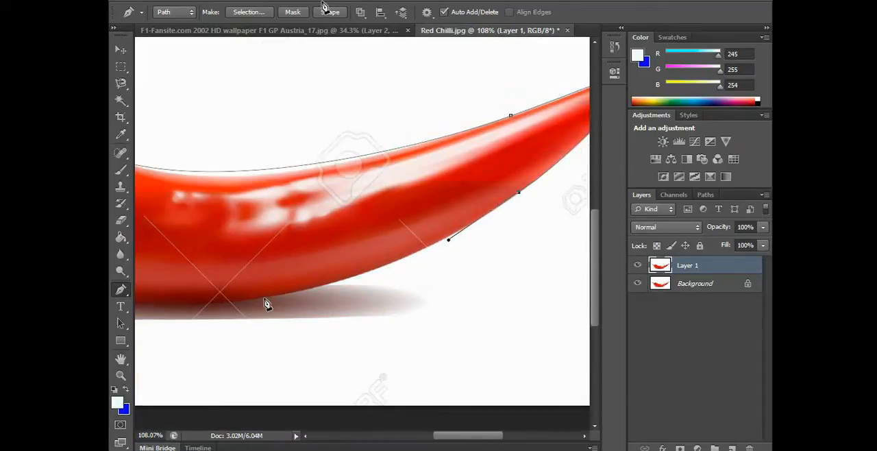
drag(264, 299, 178, 305)
drag(222, 264, 245, 246)
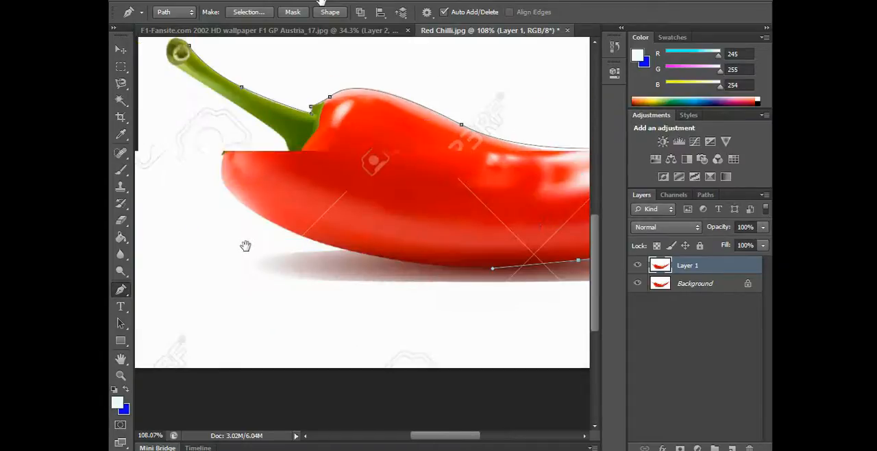
drag(331, 237, 228, 197)
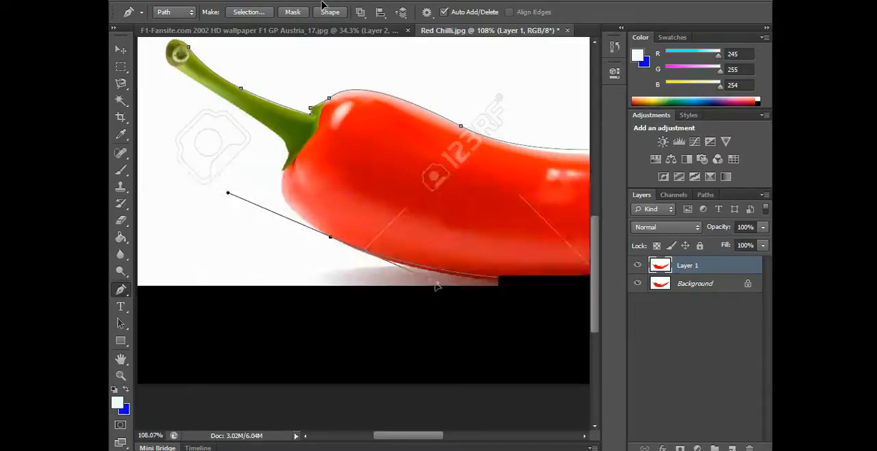
key(ctrl+z)
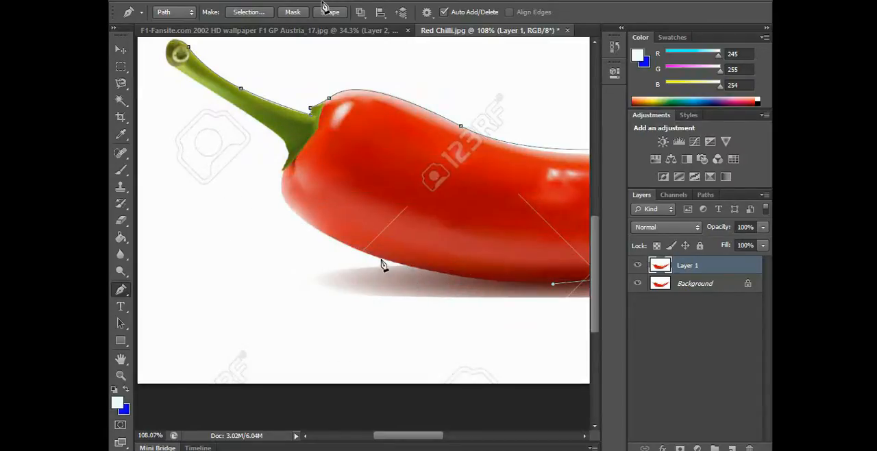
drag(382, 264, 262, 233)
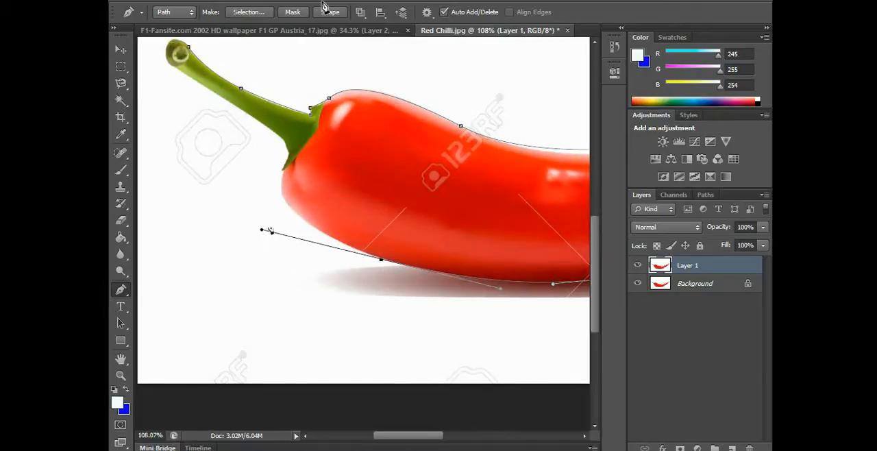
click(284, 173)
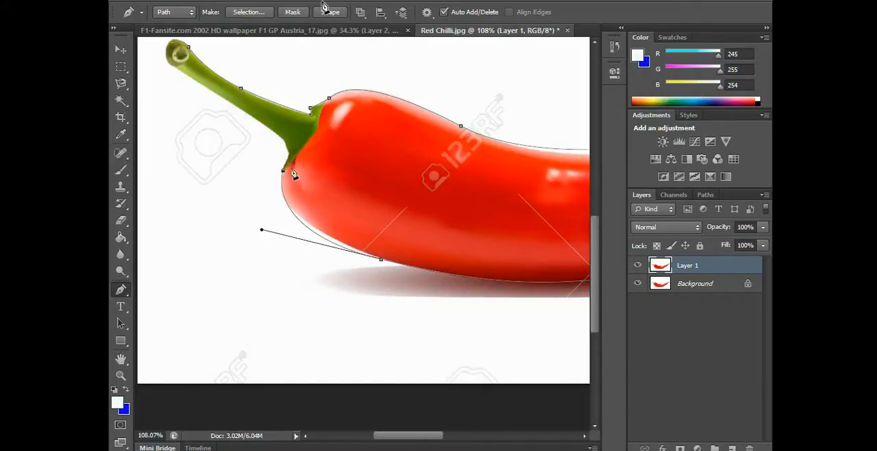
Trace the calyx and the stem's lower edge back to the starting anchor and close the path
click(289, 156)
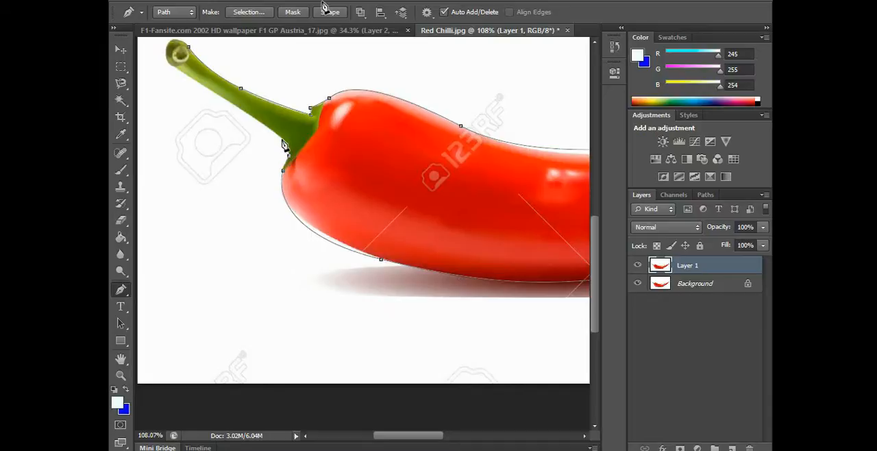
click(280, 139)
drag(197, 81, 184, 73)
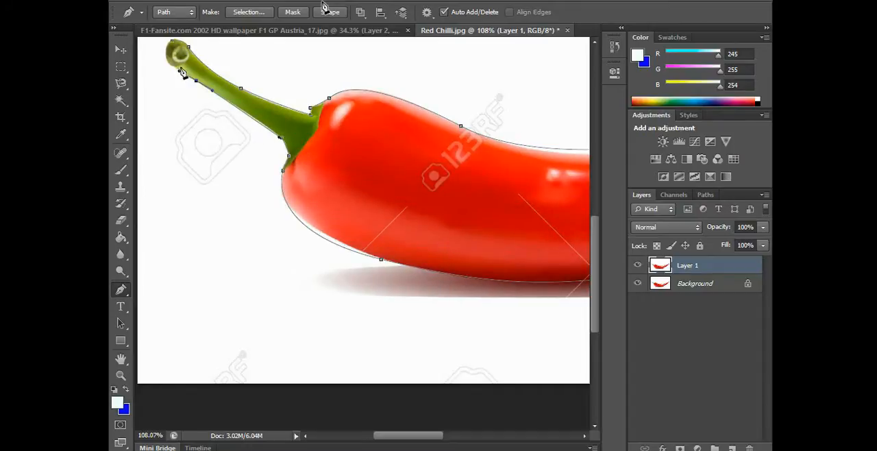
drag(171, 41, 192, 96)
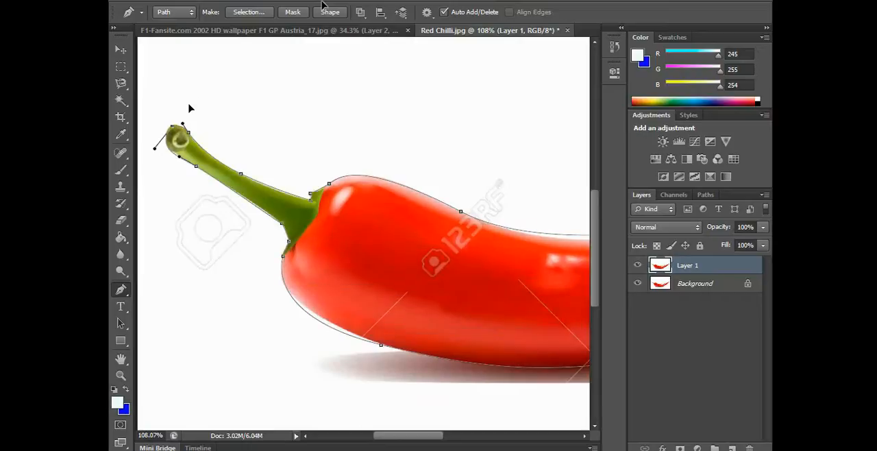
Add an anchor point on the path above the chilli's middle and move it down onto the red edge
scroll(525, 314, up, 1)
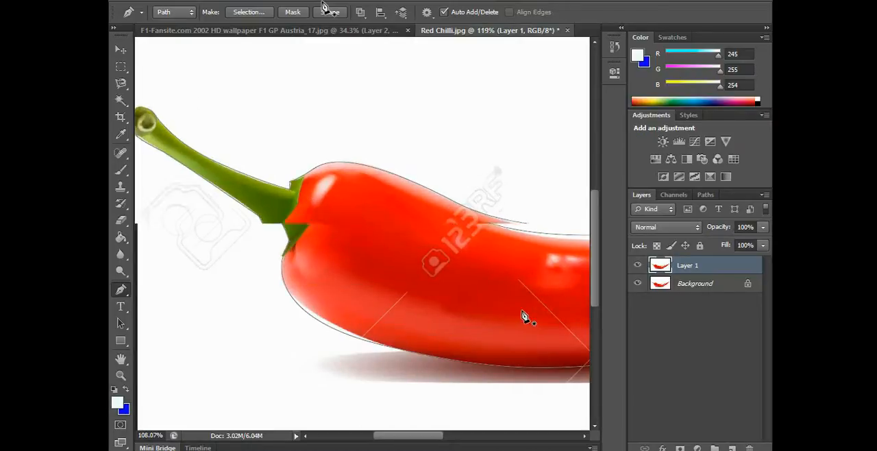
drag(433, 438, 465, 439)
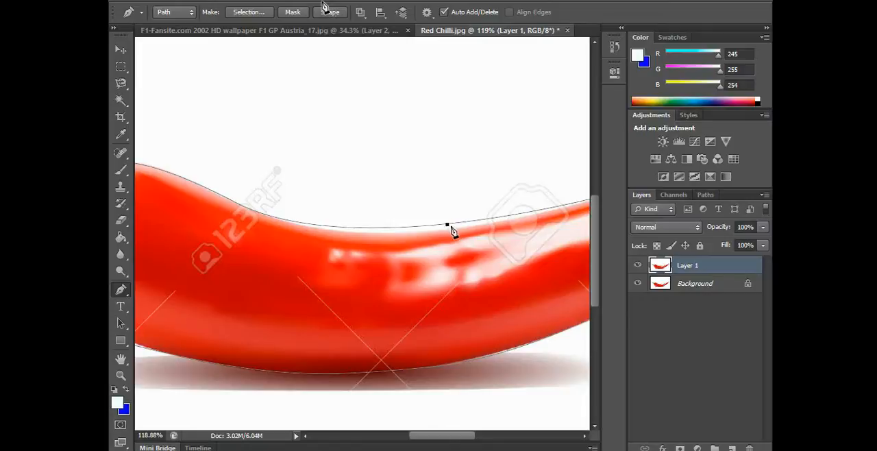
click(445, 228)
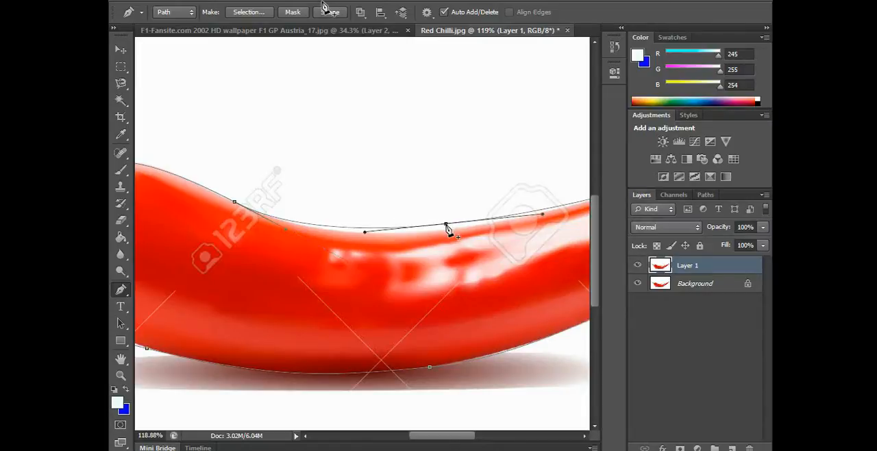
drag(446, 228, 444, 236)
Adjust the curve handles along the chilli's lower edge near the pointed tip and above the shadow to fit the outline
drag(462, 438, 504, 438)
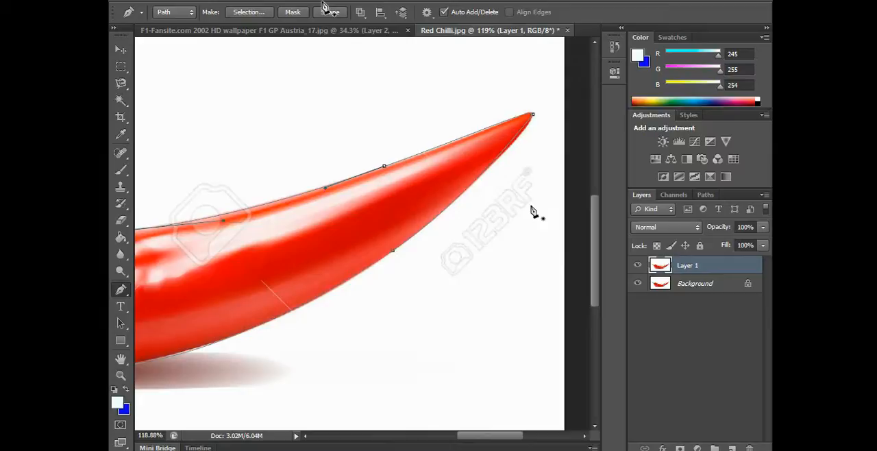
click(530, 118)
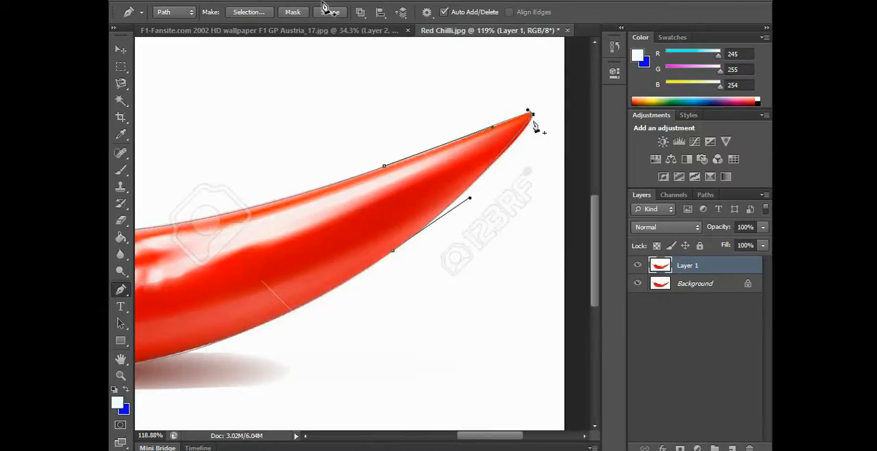
drag(470, 199, 521, 154)
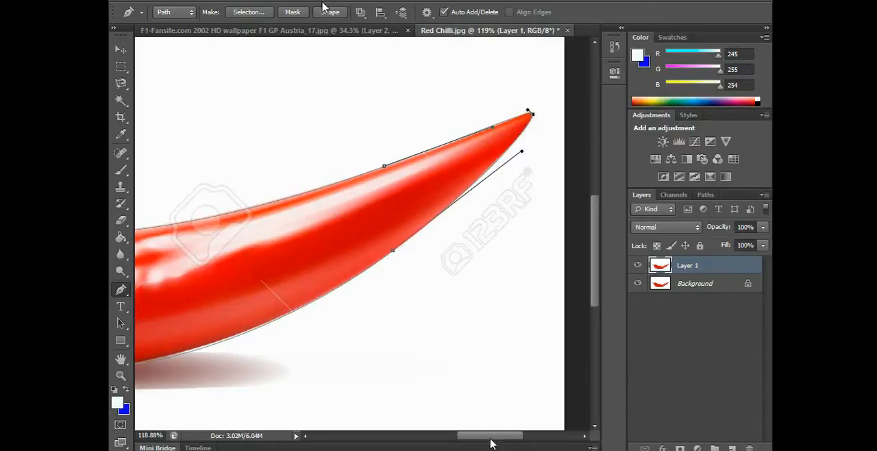
drag(491, 438, 482, 438)
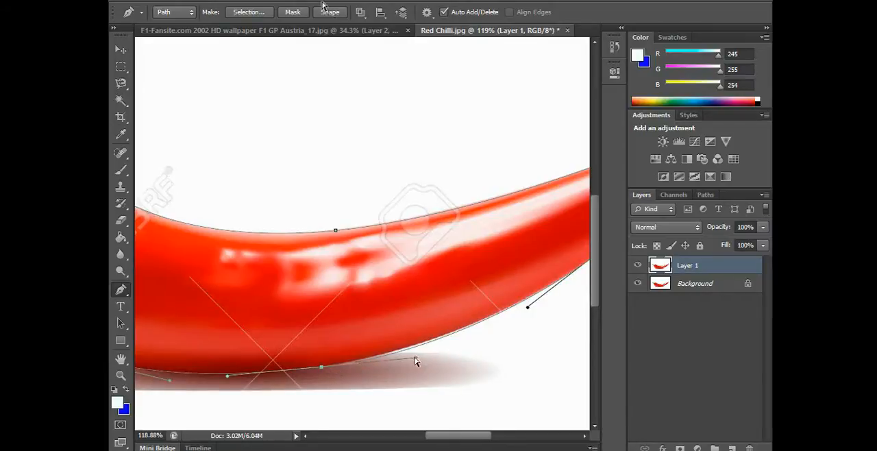
drag(413, 360, 403, 358)
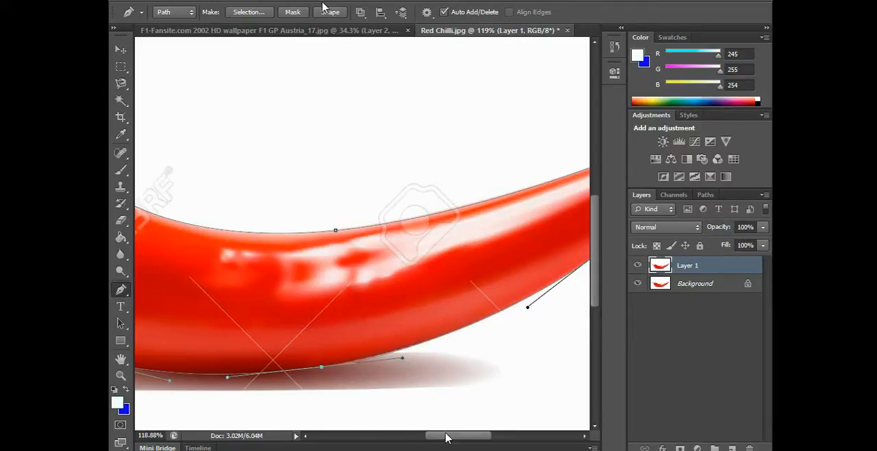
Adjust the direction handle of the lower-edge anchor so the path follows the chilli's rounded end near the stem
drag(449, 435, 383, 437)
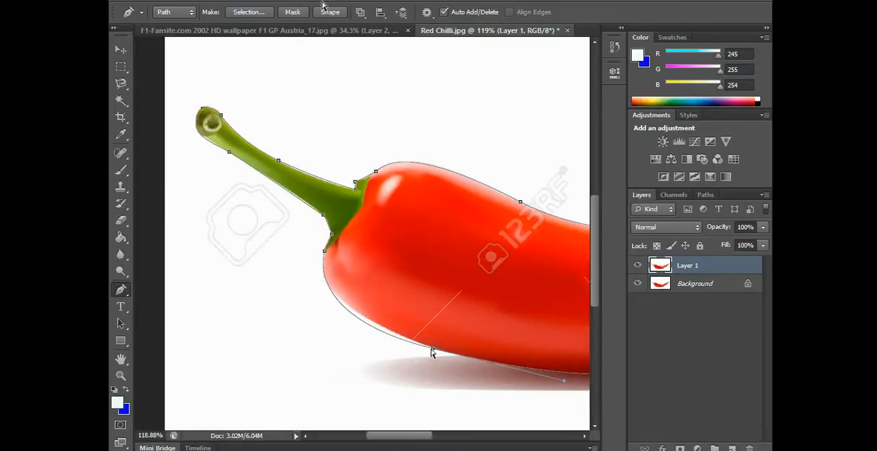
click(432, 351)
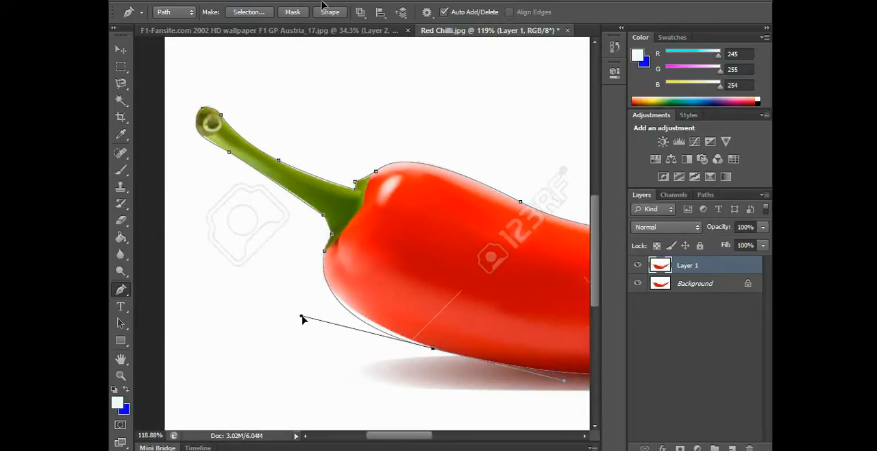
drag(302, 316, 321, 321)
key(ctrl+z)
drag(301, 316, 298, 305)
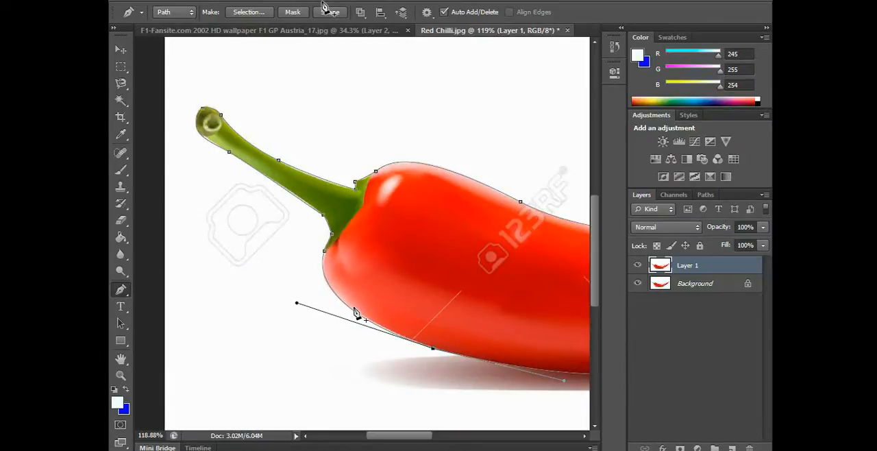
Refine the path's curves along both stem edges and reposition the calyx's upper corner anchor onto the green edge
click(304, 207)
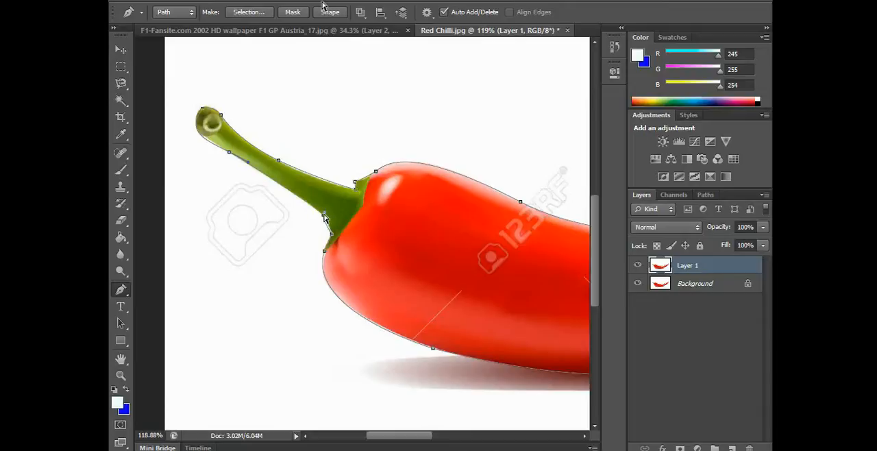
scroll(331, 246, up, 5)
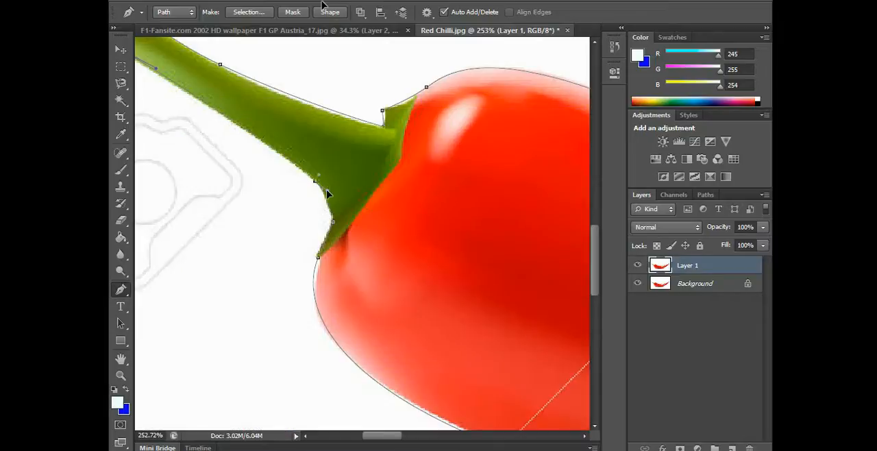
drag(323, 105, 321, 109)
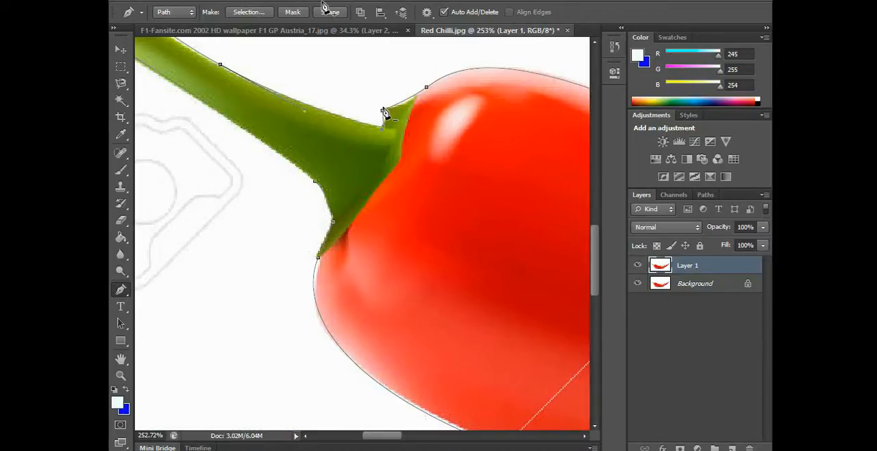
drag(382, 111, 402, 105)
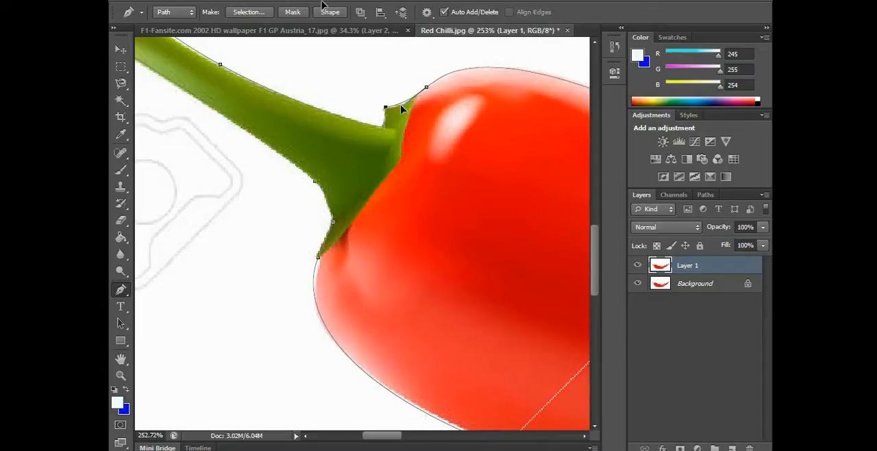
Add an anchor point on the path along the lower side of the stem's tip and move it onto the green edge
scroll(421, 151, down, 3)
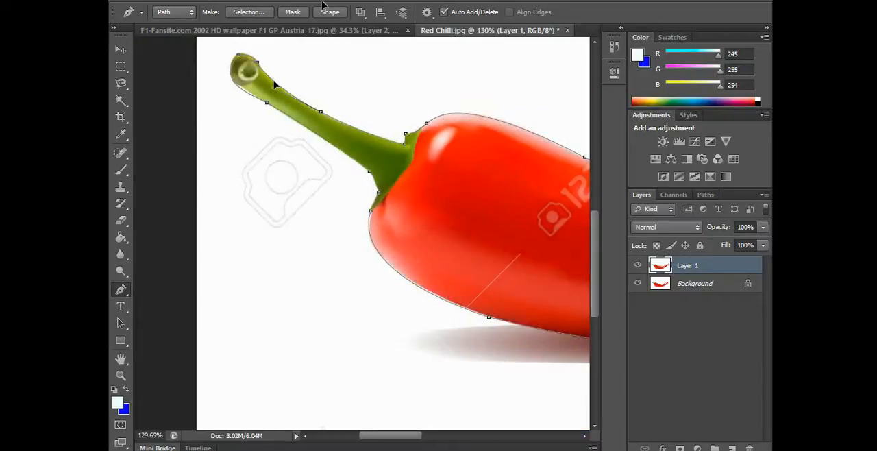
click(244, 91)
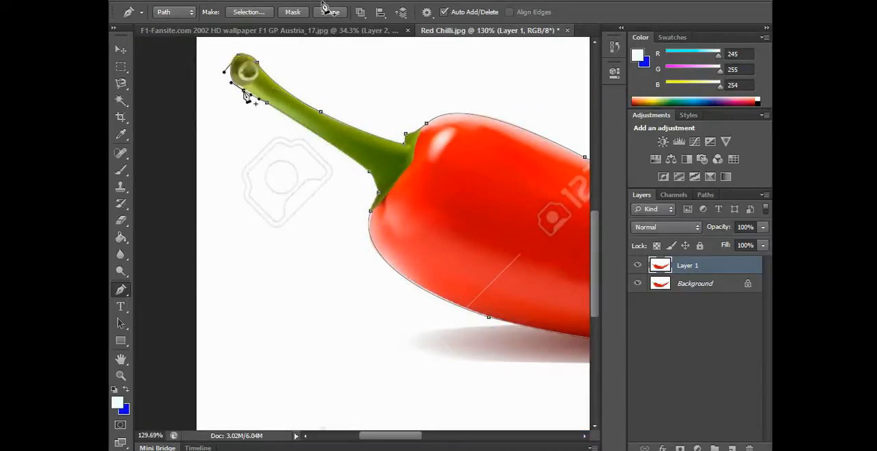
drag(244, 92, 244, 88)
Convert the finished chilli path to a selection and copy the selected chilli onto a new layer
scroll(322, 161, down, 5)
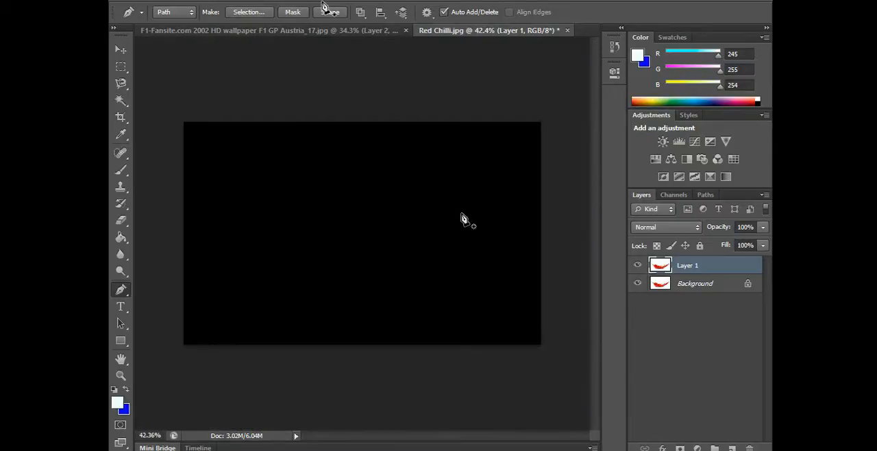
scroll(462, 219, up, 1)
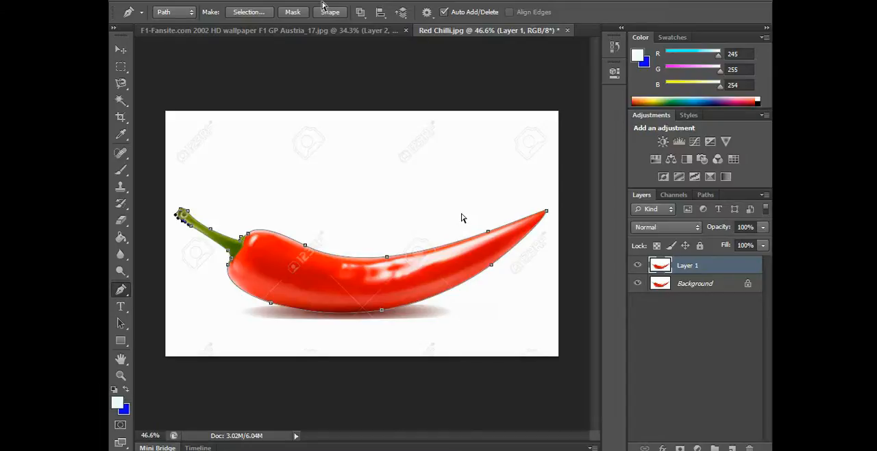
key(ctrl+Return)
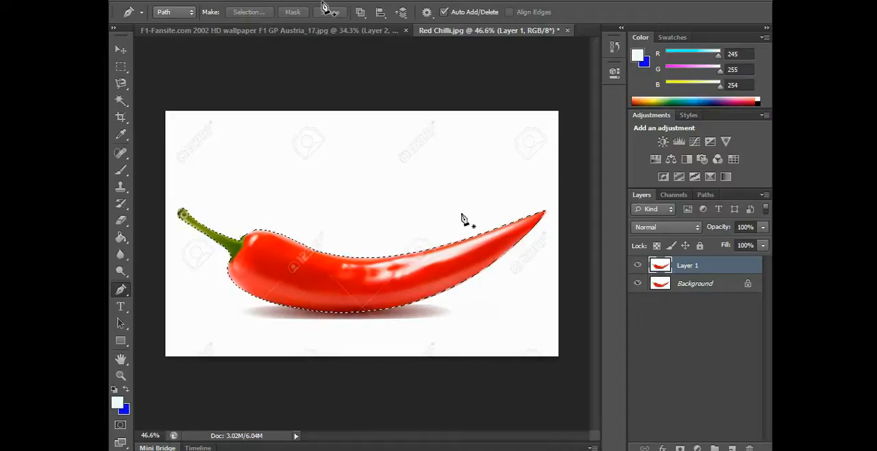
key(ctrl+j)
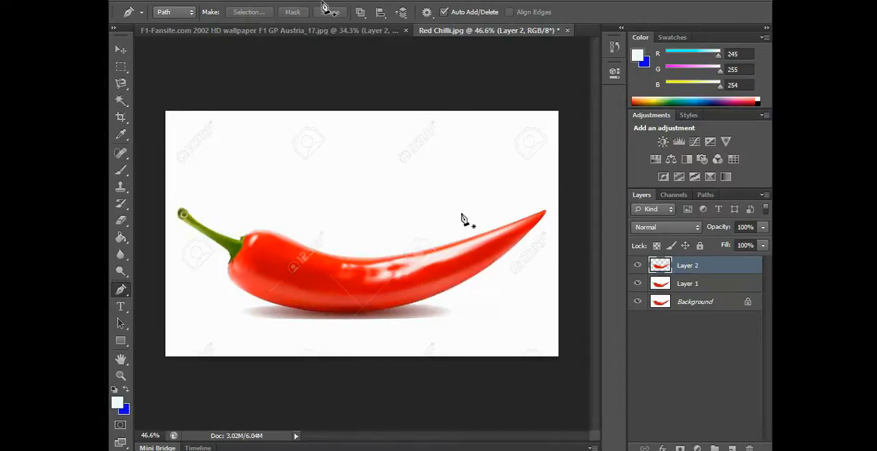
Delete Layer 1 and hide the Background layer so only the cut-out chilli shows
click(688, 283)
key(Delete)
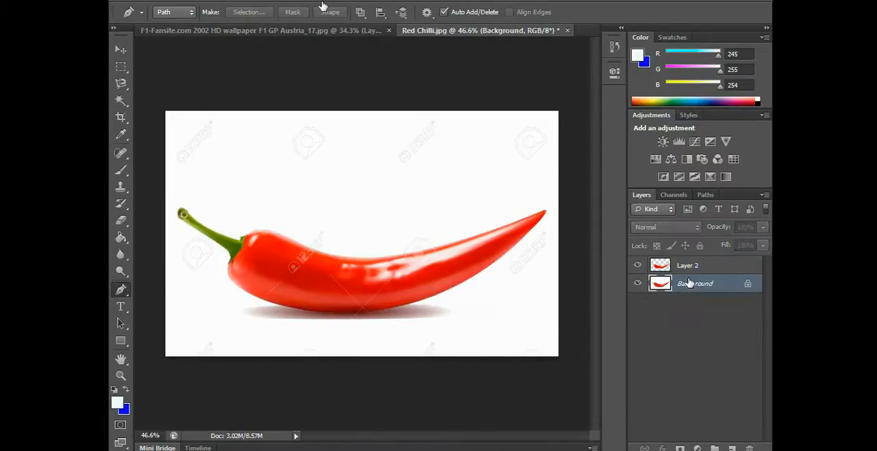
click(638, 283)
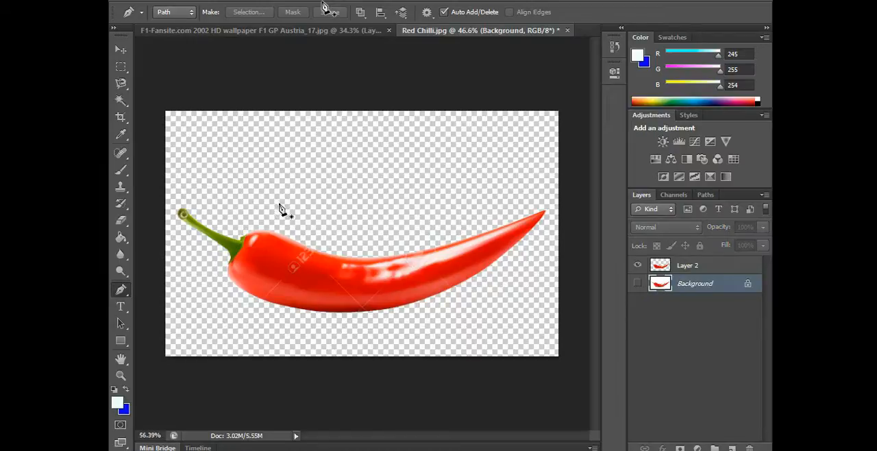
Select Layer 2 and inspect the cut-out chilli's outline and stem against the transparent background
scroll(273, 207, up, 2)
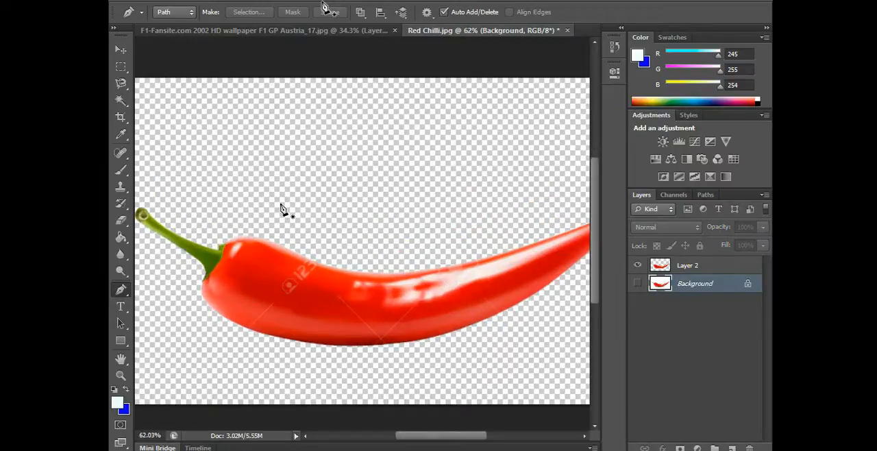
click(694, 265)
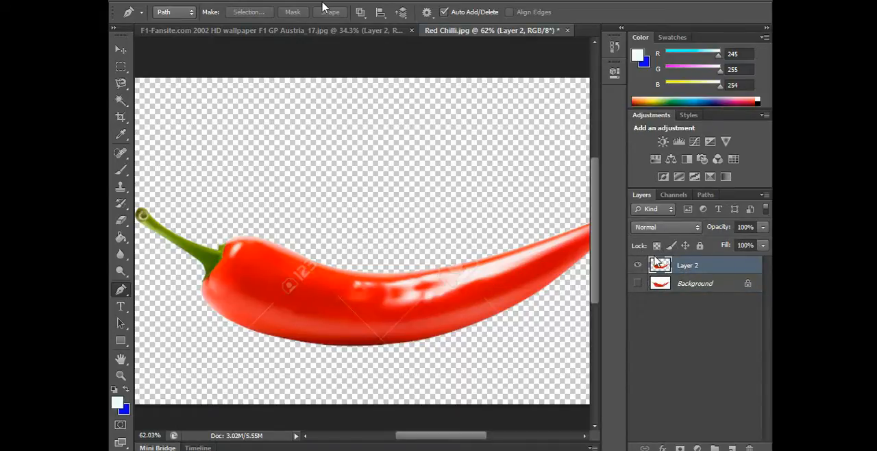
scroll(457, 276, up, 2)
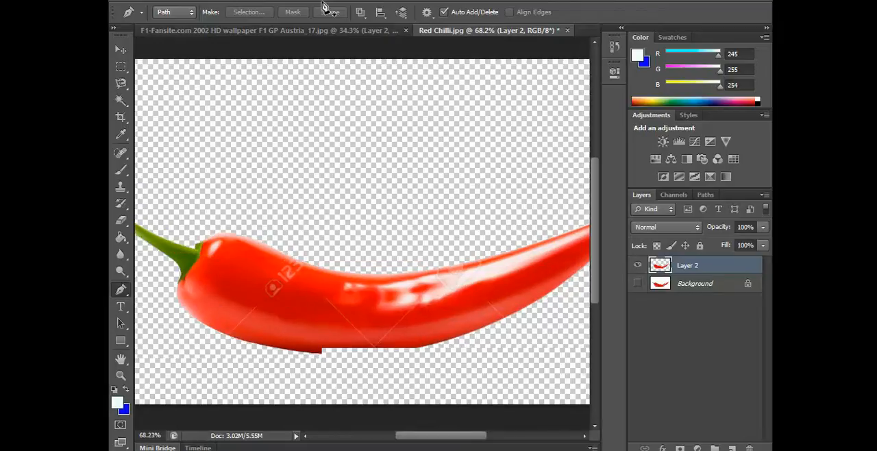
drag(470, 436, 436, 435)
scroll(453, 394, up, 2)
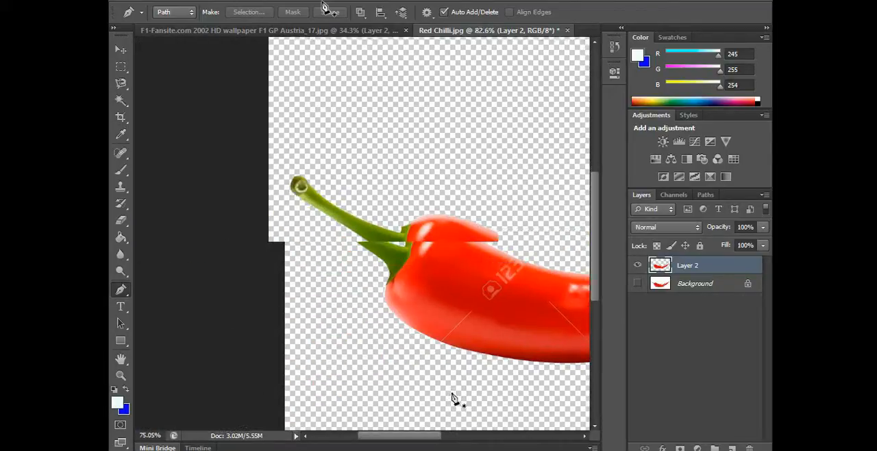
scroll(473, 411, down, 4)
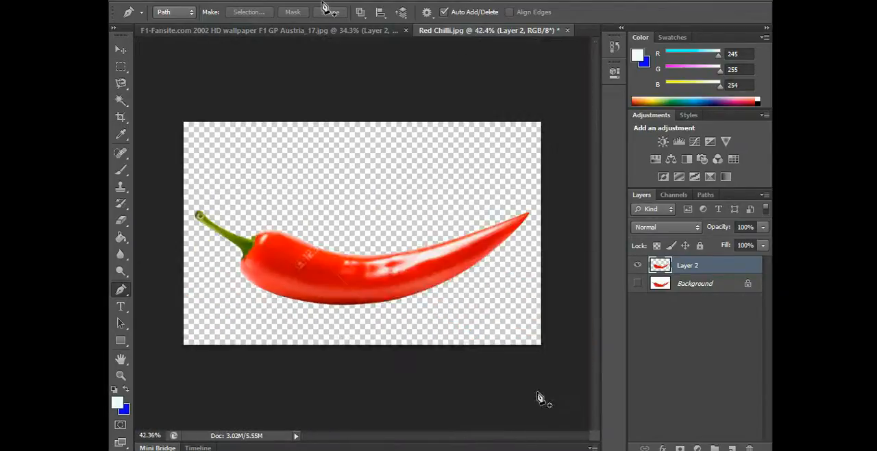
Try painting a pale patch above the chilli with a 175 px brush, and undo the painting
click(122, 171)
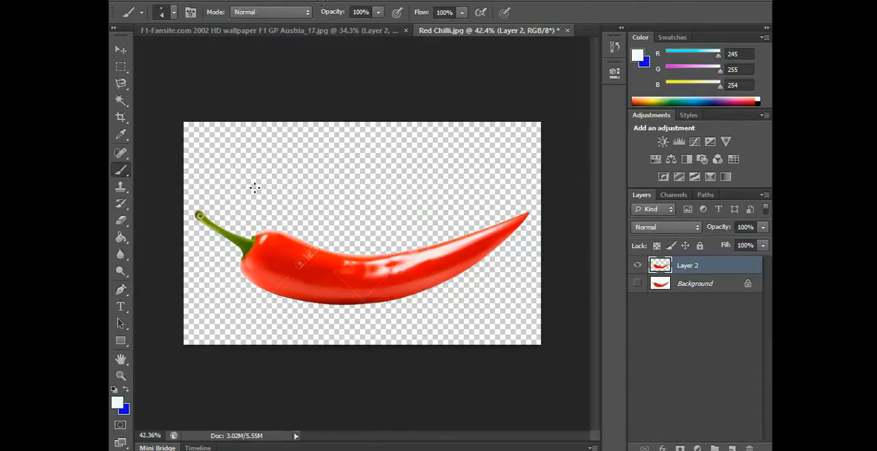
key(bracketright)
key(bracketright)
key(bracketright)
key(bracketright)
key(bracketright)
key(bracketright)
key(bracketright)
key(bracketright)
key(bracketright)
key(bracketright)
key(bracketright)
key(bracketright)
key(bracketright)
key(bracketright)
key(bracketright)
key(bracketright)
key(bracketright)
key(bracketright)
key(bracketright)
key(bracketright)
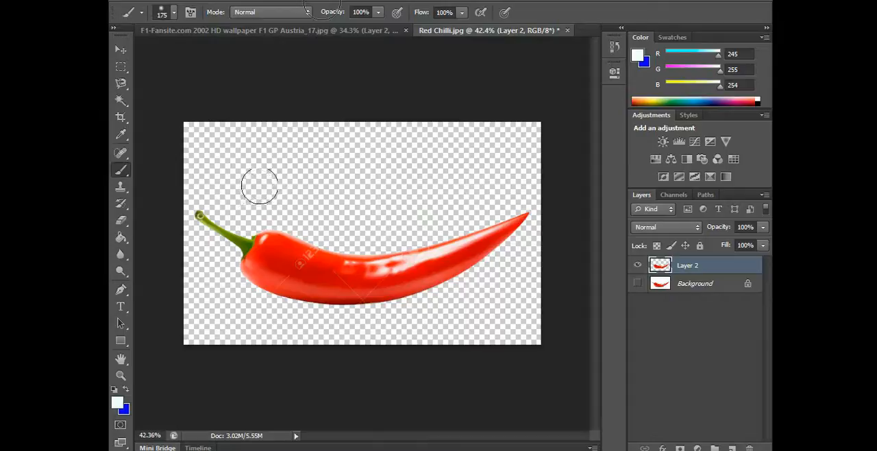
mouse_move(268, 179)
mouse_down()
mouse_move(295, 164)
mouse_move(372, 155)
mouse_move(405, 170)
mouse_move(270, 182)
mouse_move(262, 172)
mouse_move(374, 147)
mouse_move(378, 166)
mouse_move(298, 165)
mouse_move(286, 148)
mouse_move(316, 156)
mouse_up()
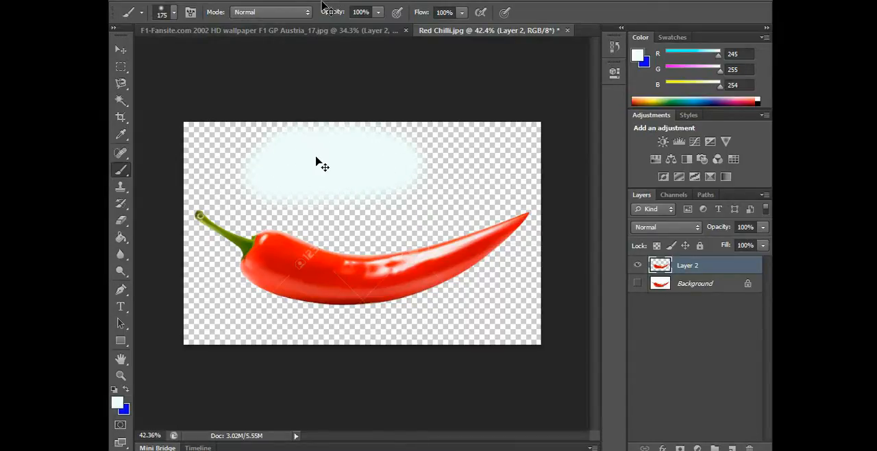
key(ctrl+z)
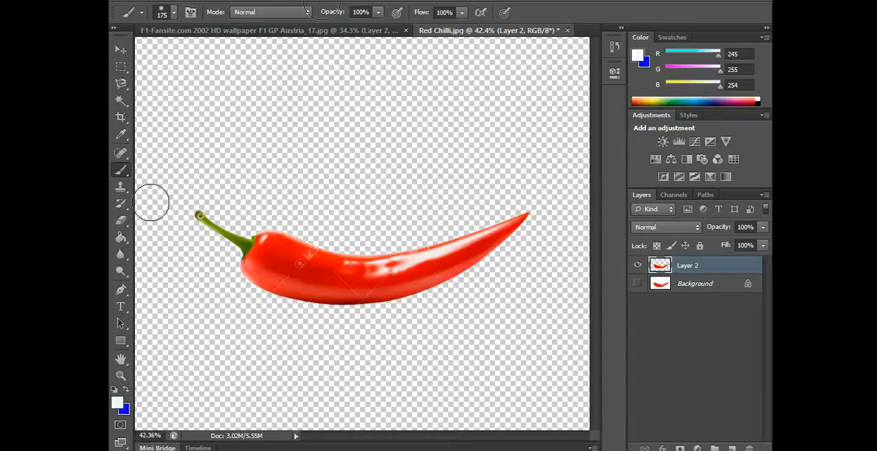
Choose the Clone Stamp tool and enlarge its brush to 40 px for the watermark on the chilli
click(121, 186)
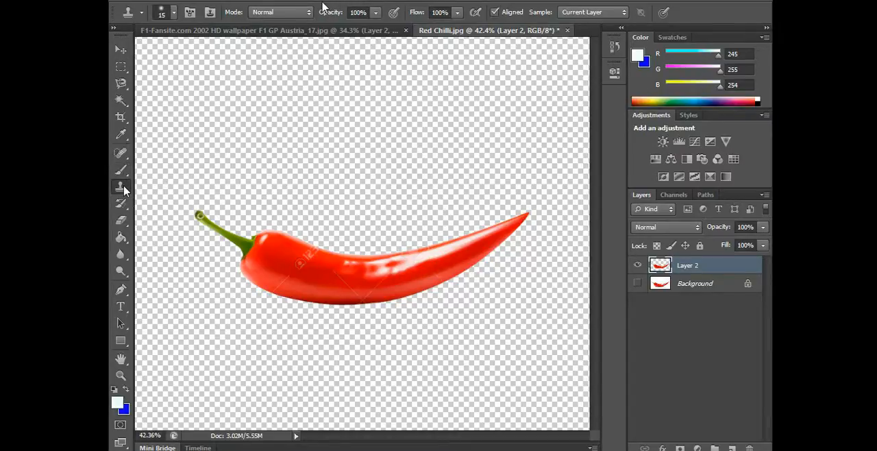
scroll(254, 266, up, 3)
scroll(255, 266, up, 4)
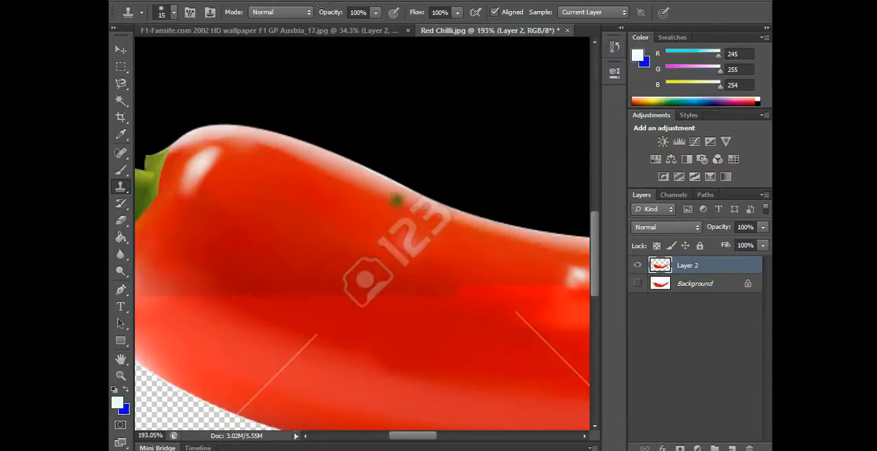
key(bracketright)
key(bracketright)
key(bracketright)
key(bracketright)
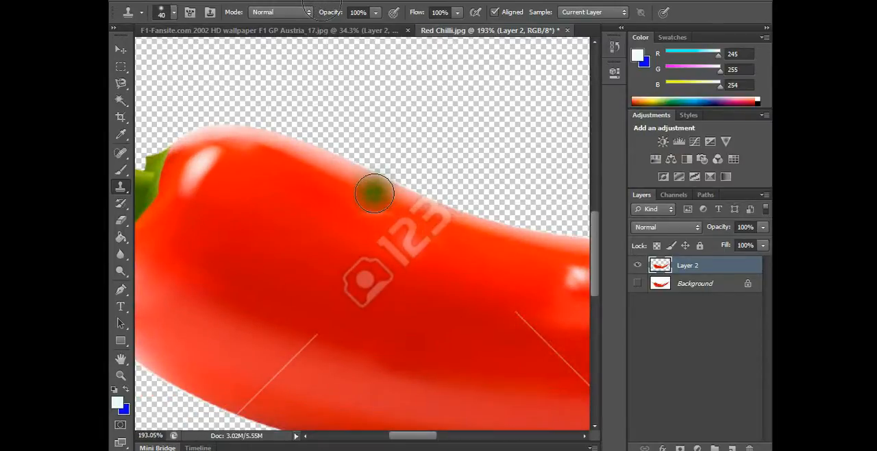
Set the clone brush hardness to 100% and try covering the "123" watermark with sampled red from the chilli
right_click(370, 192)
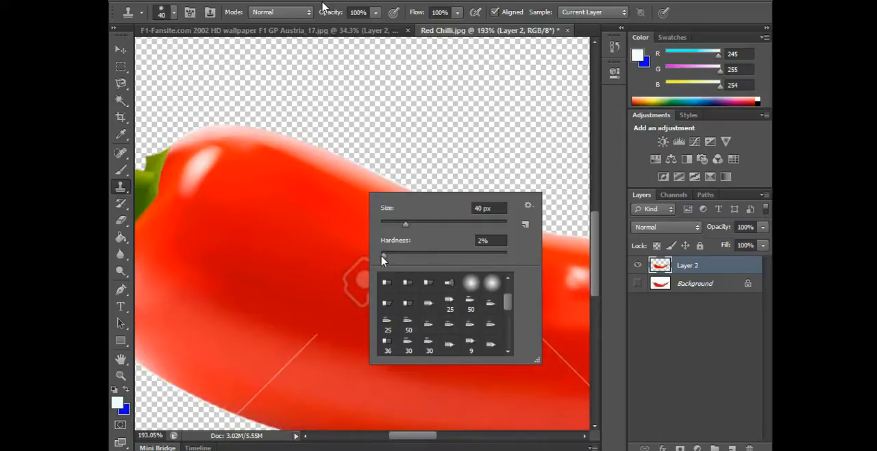
drag(382, 258, 492, 261)
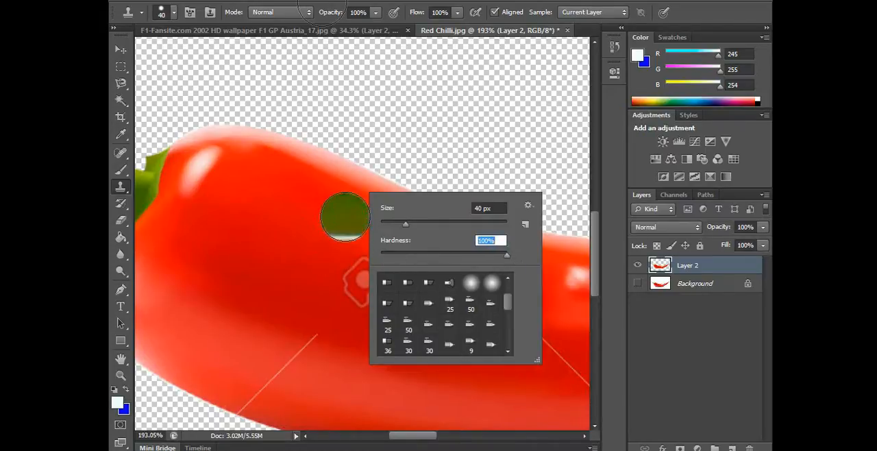
click(347, 206)
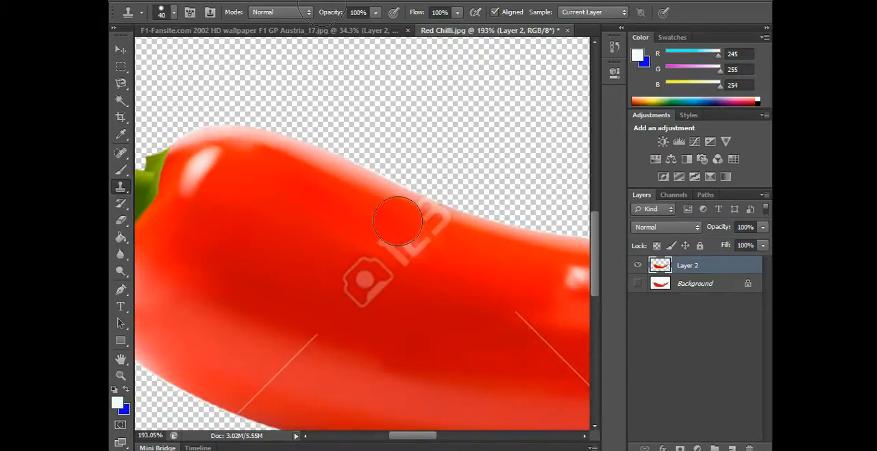
drag(401, 220, 423, 225)
scroll(417, 347, up, 4)
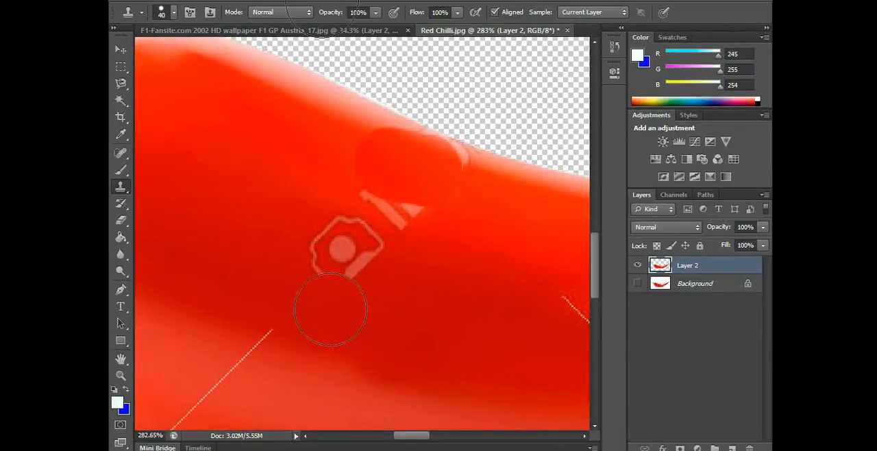
Undo the hard-edged clone strokes over the "123" watermark
click(121, 50)
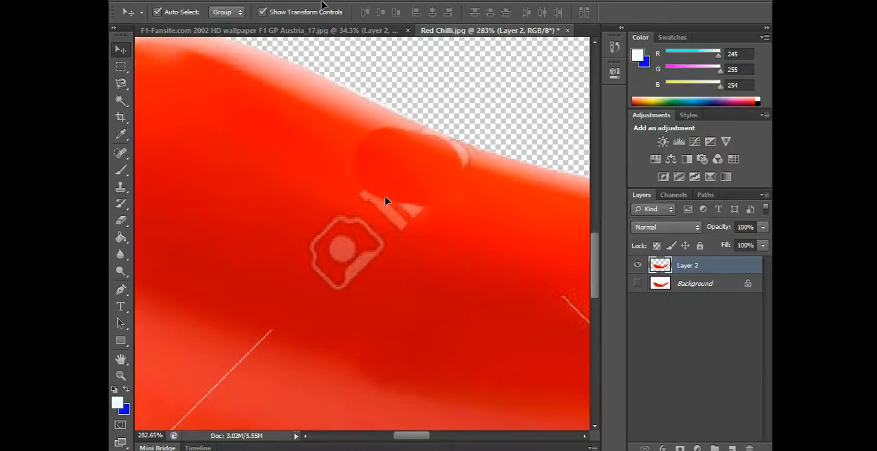
key(ctrl+alt+z)
key(ctrl+alt+z)
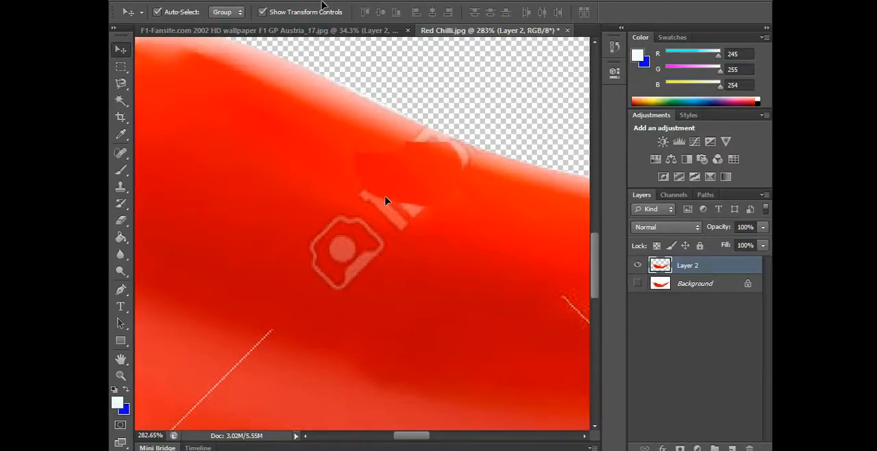
right_click(372, 192)
key(Escape)
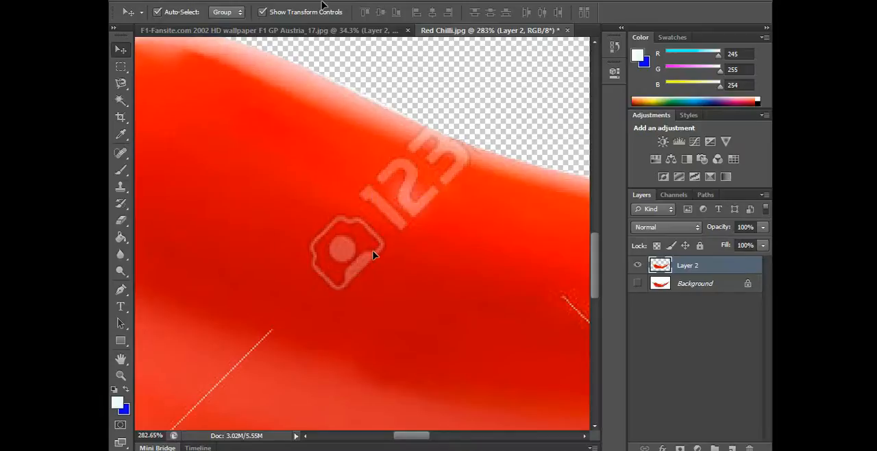
Set the Clone Stamp brush hardness to 0% and clone clean red over the start of the watermark's digit 1
key(s)
right_click(373, 257)
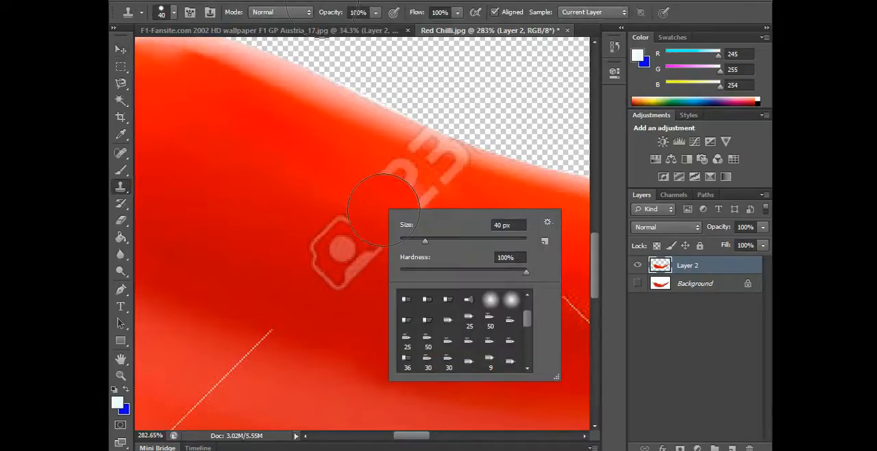
click(402, 273)
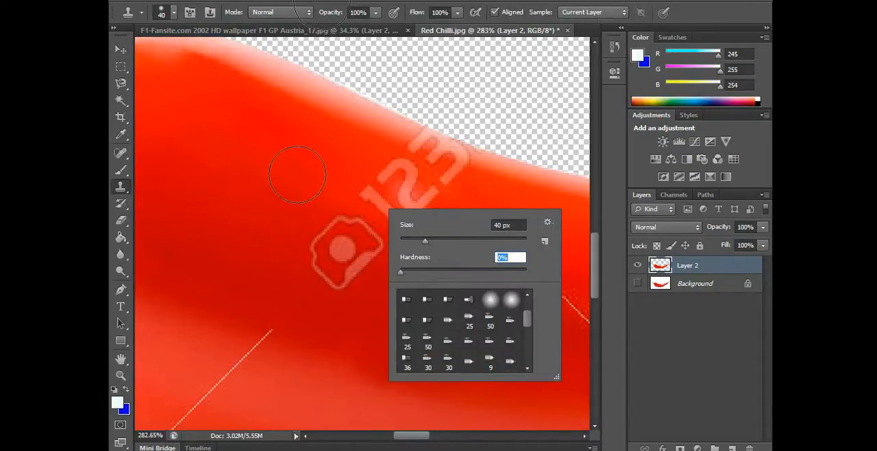
key(Return)
alt+click(290, 153)
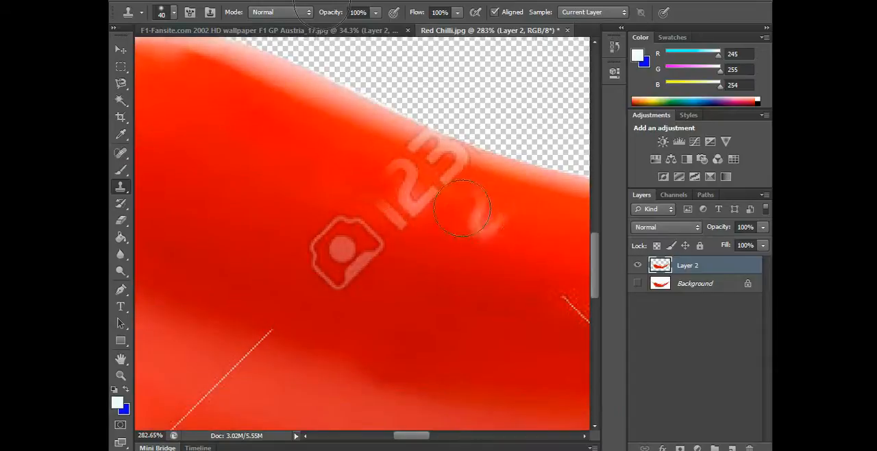
Try cloning red from the chilli's body over the digits near the upper edge, and undo the strokes
alt+click(317, 128)
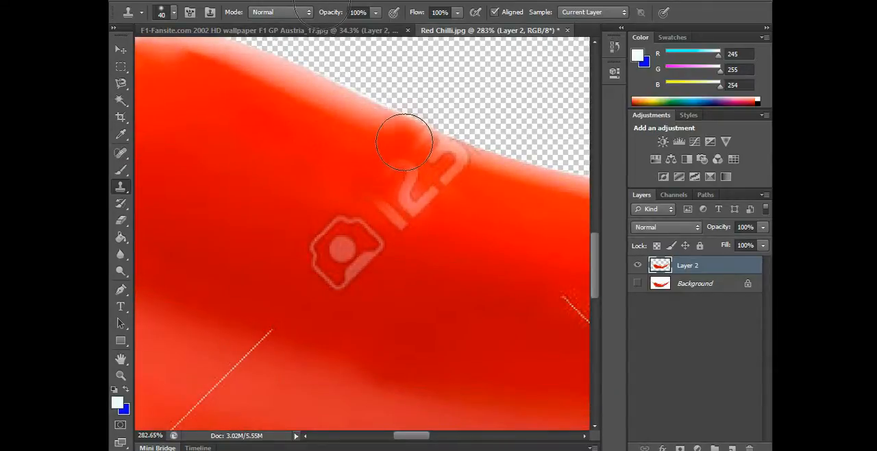
drag(404, 142, 462, 160)
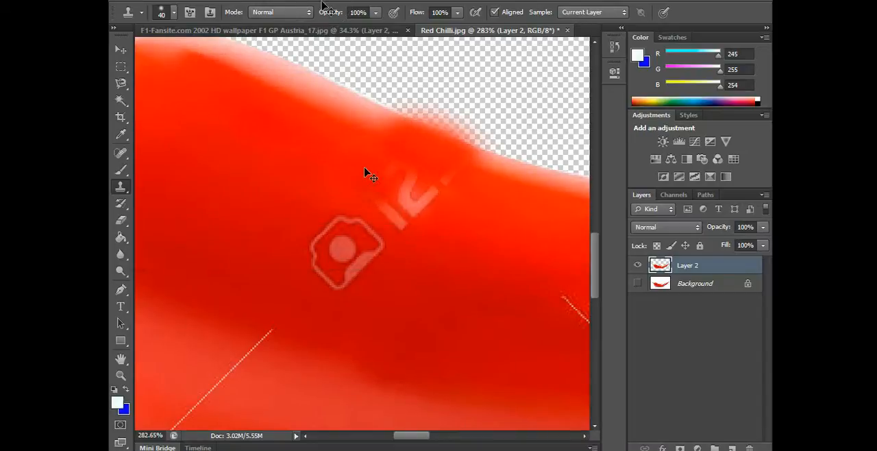
key(ctrl+alt+z)
key(ctrl+alt+z)
Try cloning the chilli's pale upper edge across the top of the "123" watermark, and undo the strokes
alt+click(363, 115)
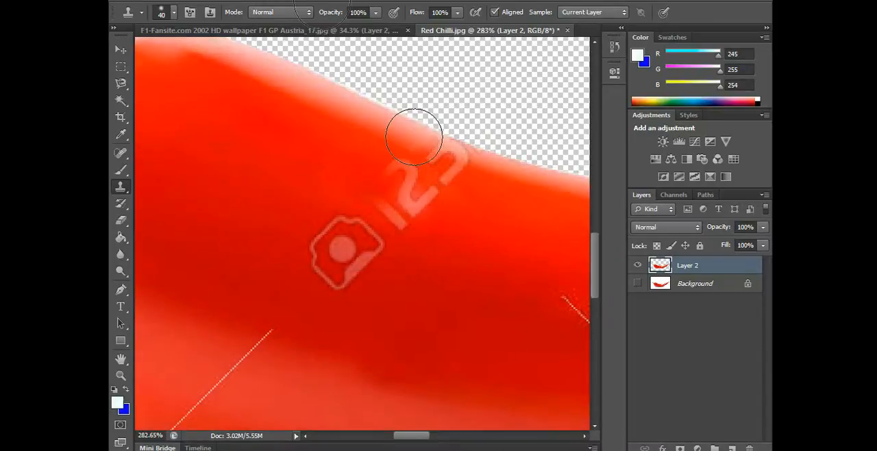
mouse_move(426, 144)
mouse_down()
mouse_move(477, 147)
mouse_move(524, 168)
mouse_up()
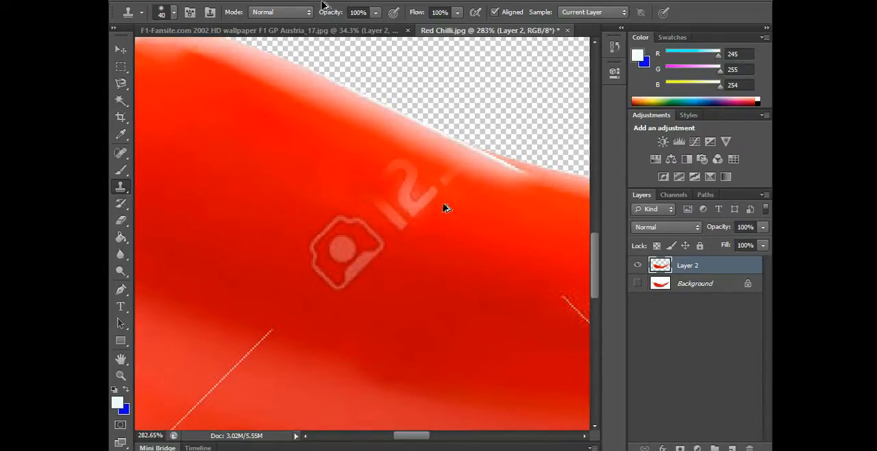
key(ctrl+alt+z)
key(ctrl+alt+z)
key(ctrl+alt+z)
key(ctrl+alt+z)
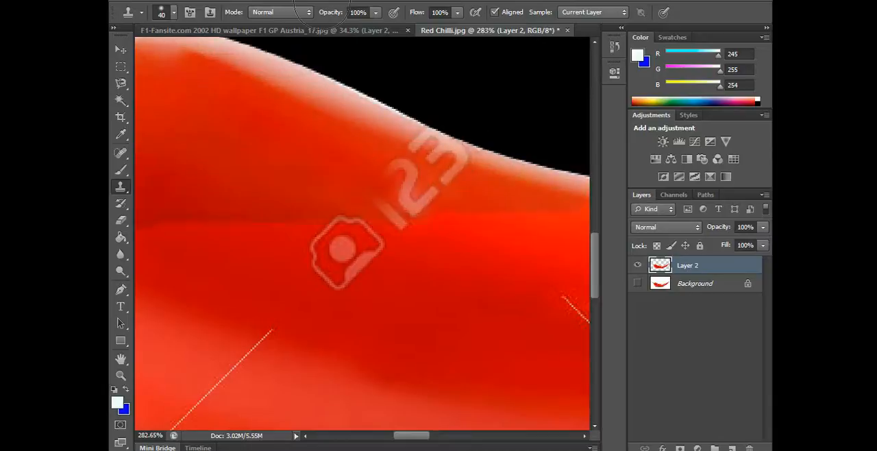
Try cloning clean red over the whole "123" watermark up to the chilli's upper edge, and undo the strokes
mouse_move(419, 166)
mouse_down()
mouse_move(437, 131)
mouse_move(421, 180)
mouse_move(457, 152)
mouse_move(466, 159)
mouse_move(390, 131)
mouse_move(374, 140)
mouse_move(466, 113)
mouse_move(519, 145)
mouse_move(450, 223)
mouse_up()
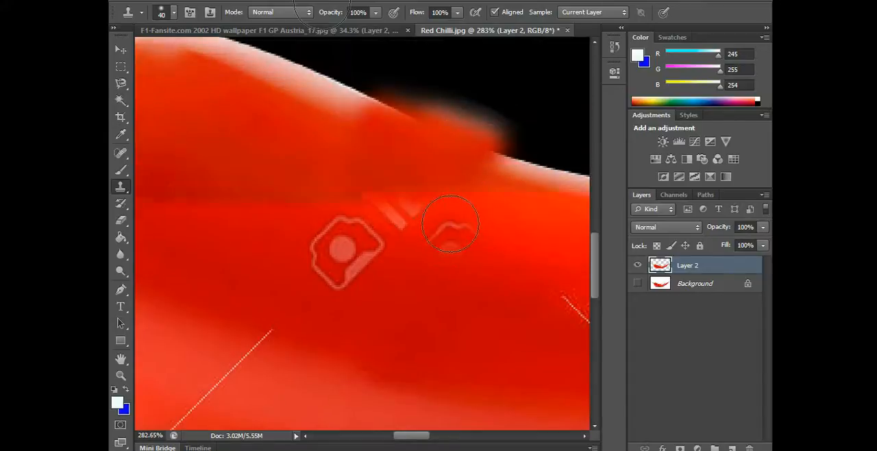
key(ctrl+alt+z)
key(ctrl+alt+z)
key(ctrl+alt+z)
key(ctrl+alt+z)
key(ctrl+alt+z)
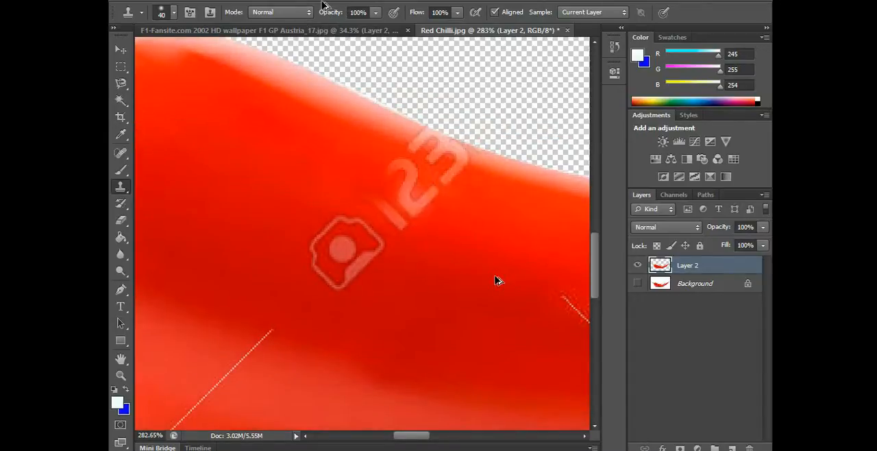
key(ctrl+alt+z)
key(ctrl+alt+z)
scroll(444, 266, down, 3)
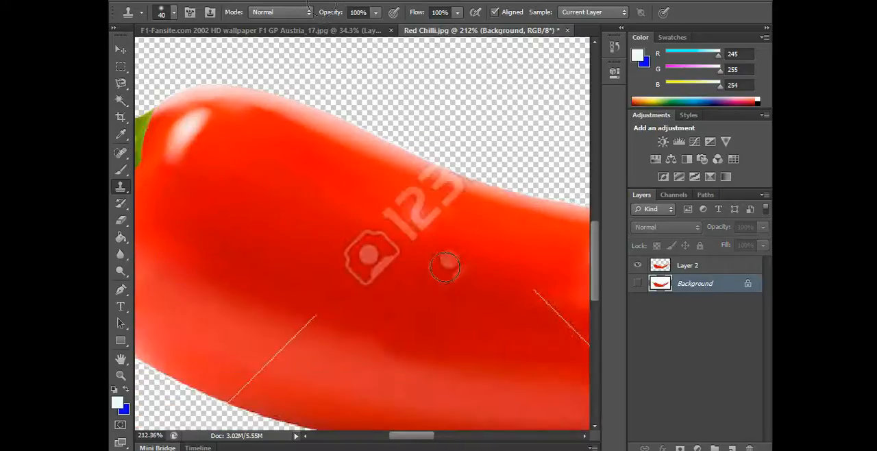
scroll(444, 266, down, 3)
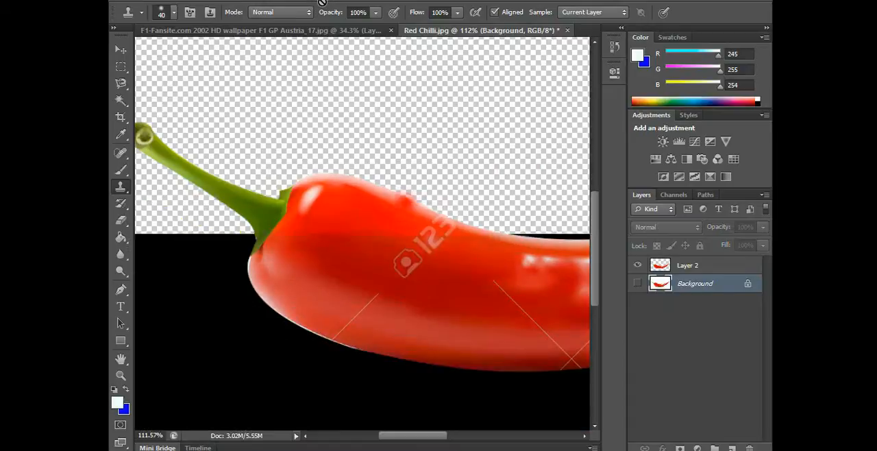
scroll(444, 238, up, 1)
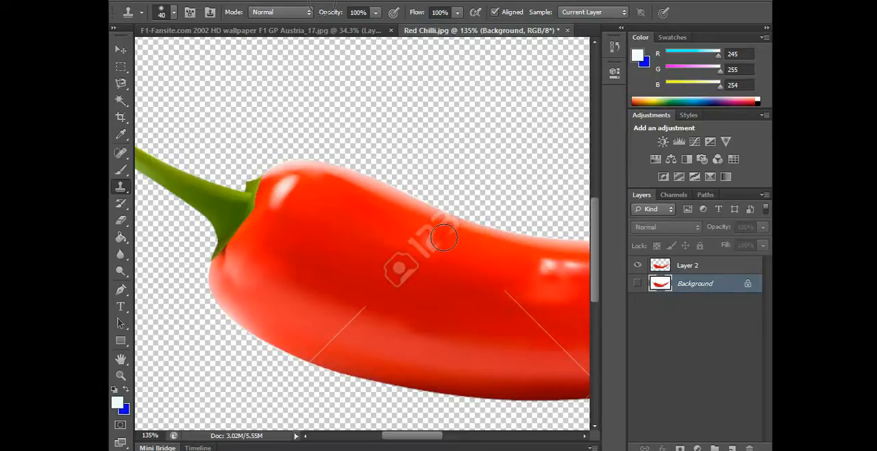
key(ctrl+z)
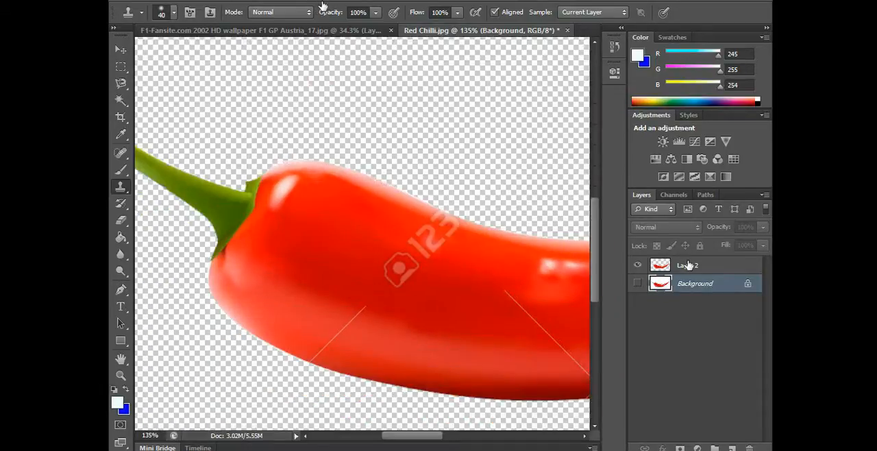
Make Layer 2 the active layer and lock its transparent pixels
click(687, 266)
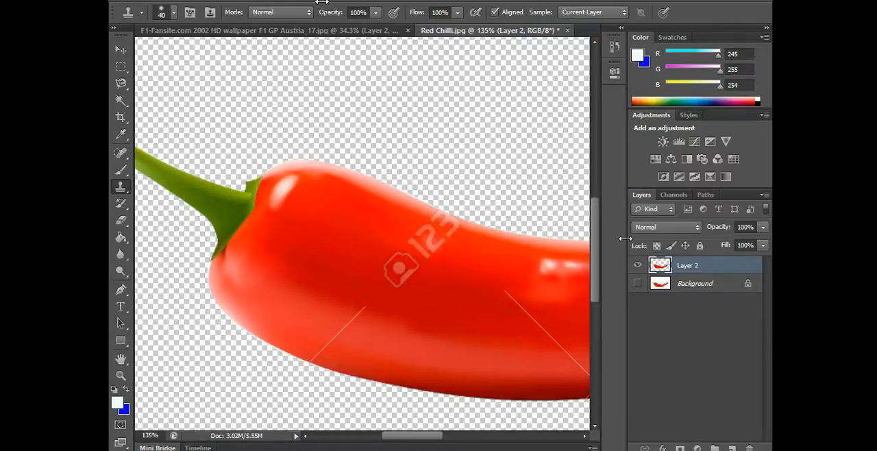
scroll(500, 212, down, 5)
scroll(494, 259, down, 3)
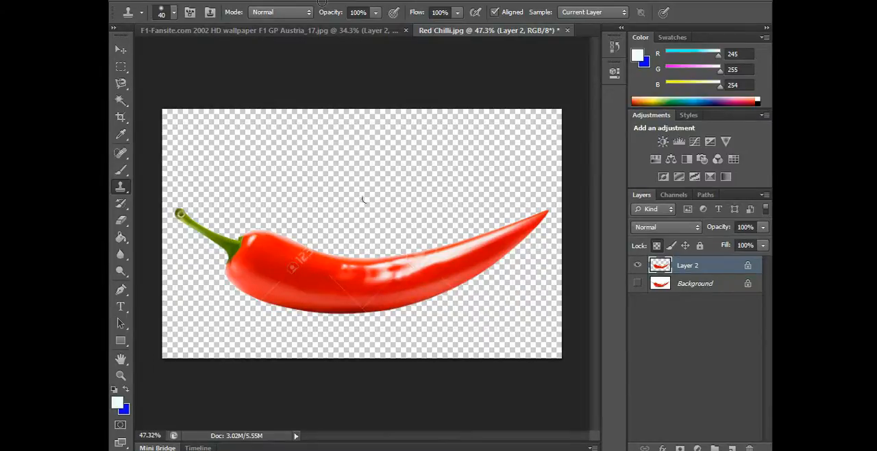
Try painting with the Brush tool on the locked transparent area above the chilli, and reduce the brush size to 45
key(b)
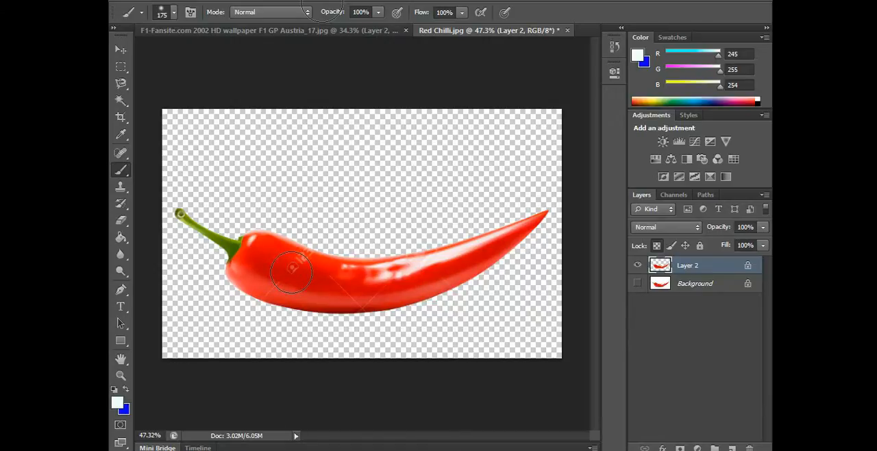
mouse_move(371, 167)
mouse_down()
mouse_move(460, 158)
mouse_move(368, 157)
mouse_up()
scroll(268, 277, up, 5)
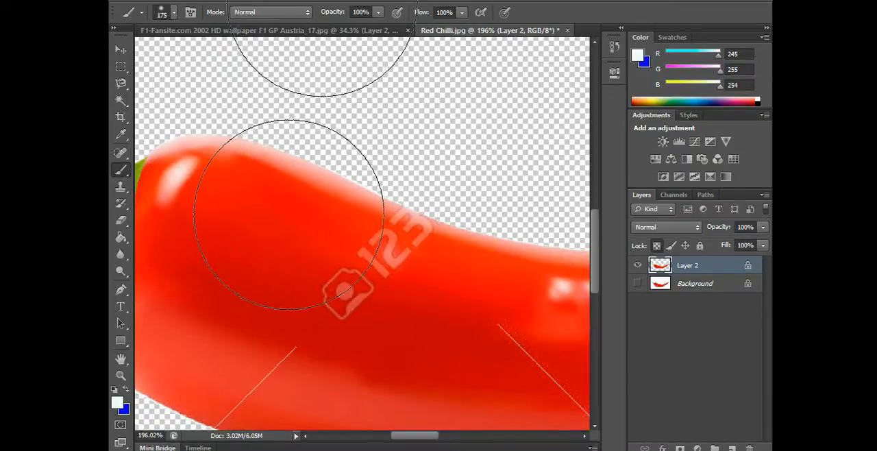
scroll(288, 214, up, 1)
key(bracketleft)
key(bracketleft)
key(bracketleft)
key(bracketleft)
key(bracketleft)
key(bracketleft)
key(bracketleft)
key(bracketleft)
key(bracketleft)
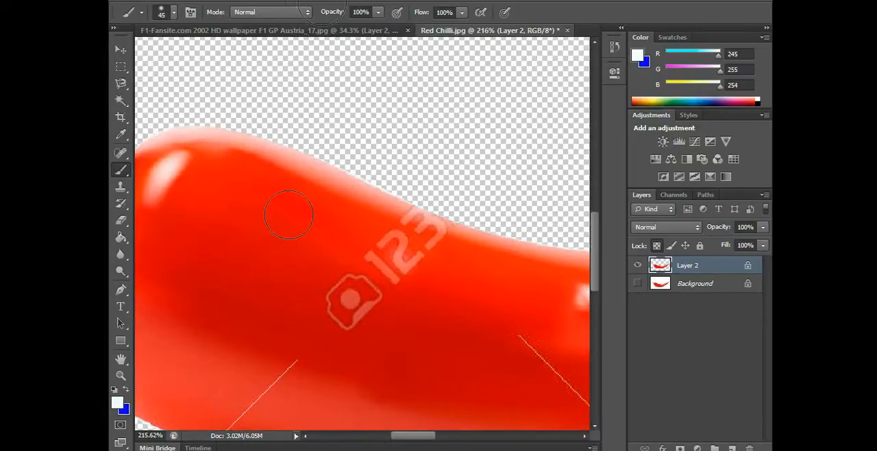
Set the Clone Stamp brush size to 20 and clone the chilli's pale upper edge and clean red over the "123" digits
click(121, 186)
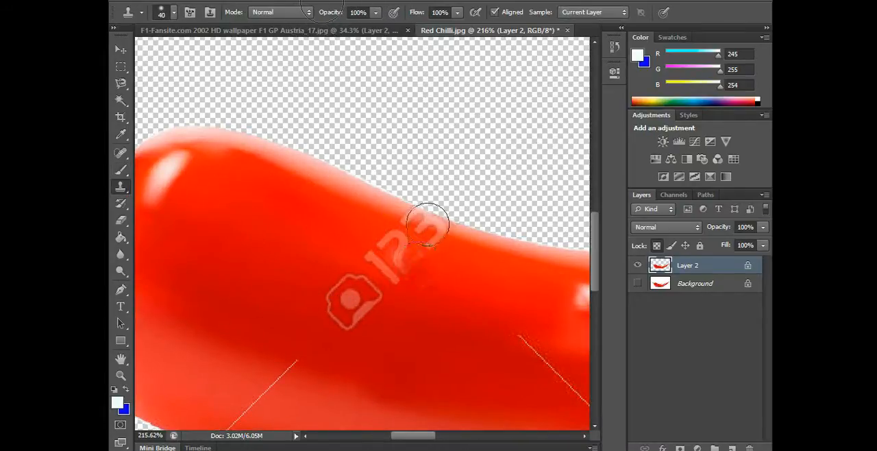
key(bracketleft)
key(bracketleft)
key(bracketleft)
key(bracketleft)
key(bracketleft)
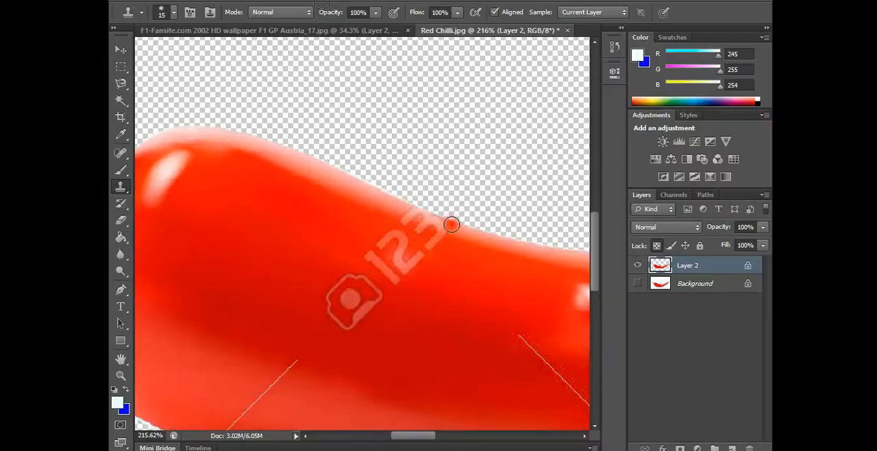
key(bracketright)
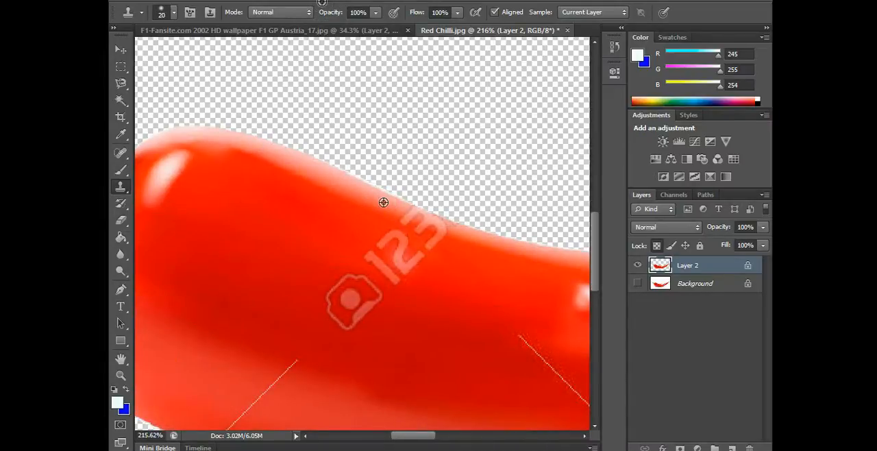
alt+click(370, 194)
mouse_move(406, 209)
mouse_down()
mouse_move(446, 234)
mouse_move(453, 226)
mouse_move(436, 221)
mouse_move(451, 227)
mouse_up()
alt+click(372, 199)
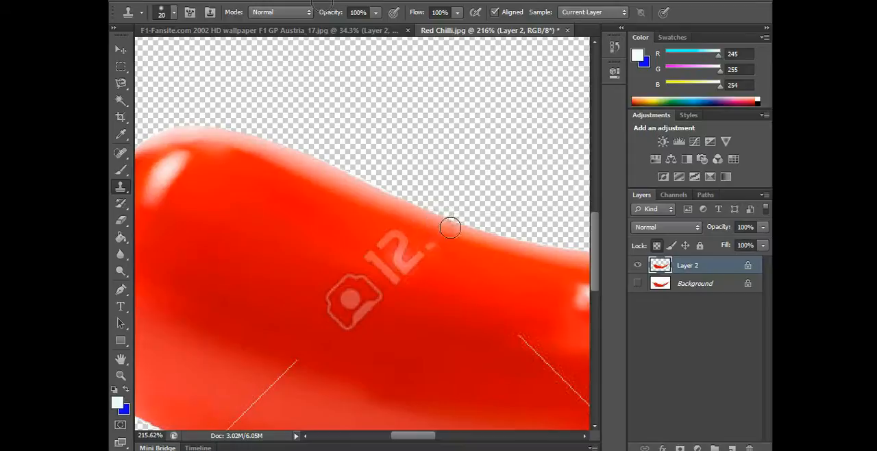
mouse_move(389, 232)
mouse_down()
mouse_move(387, 248)
mouse_move(413, 263)
mouse_up()
Clone clean red over the camera icon of the watermark, enlarging the brush to 35 for its lower part
alt+click(350, 256)
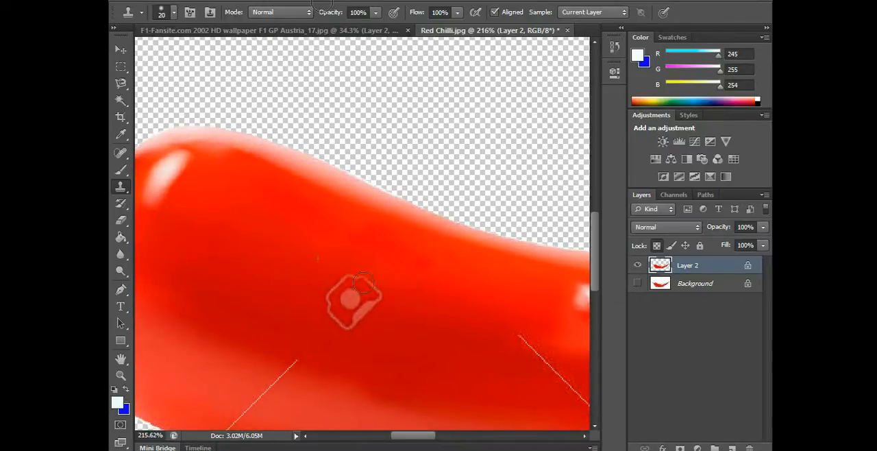
mouse_move(363, 282)
mouse_down()
mouse_move(316, 278)
mouse_move(383, 296)
mouse_up()
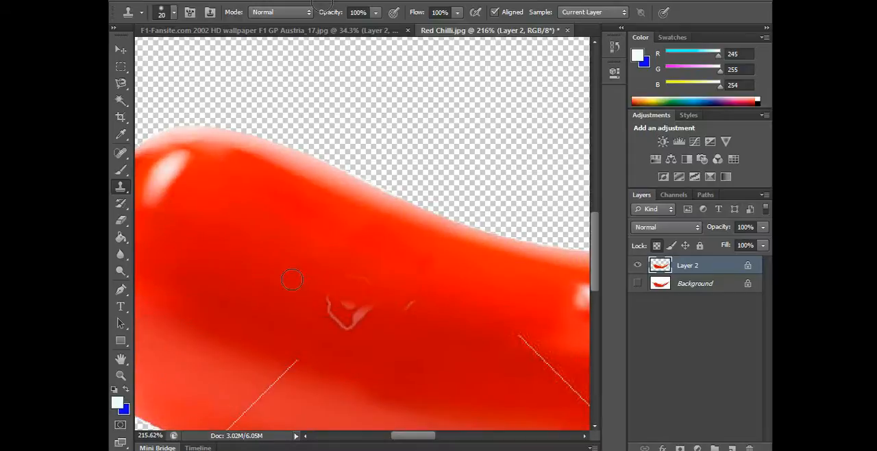
key(bracketright)
key(bracketright)
key(bracketright)
alt+click(298, 286)
mouse_move(340, 294)
mouse_down()
mouse_move(329, 305)
mouse_move(368, 313)
mouse_move(401, 294)
mouse_up()
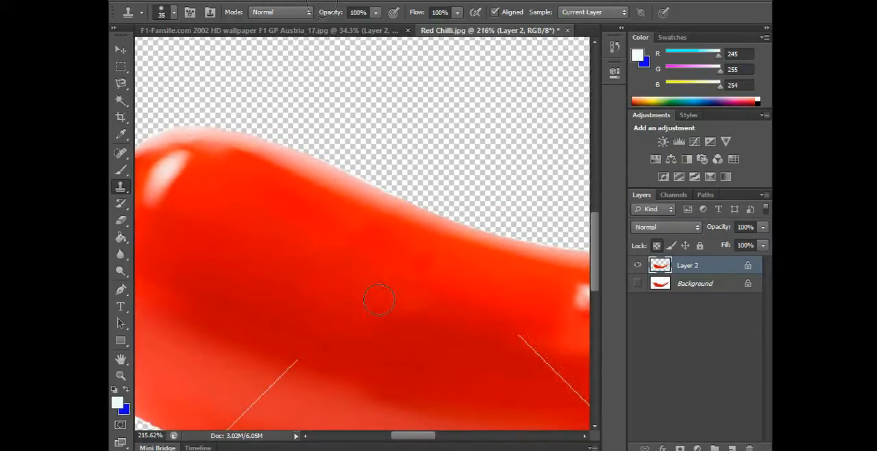
Clone matching red from beside the short diagonal watermark line over that line, down toward the chilli's lower edge
scroll(379, 299, down, 3)
scroll(560, 257, down, 3)
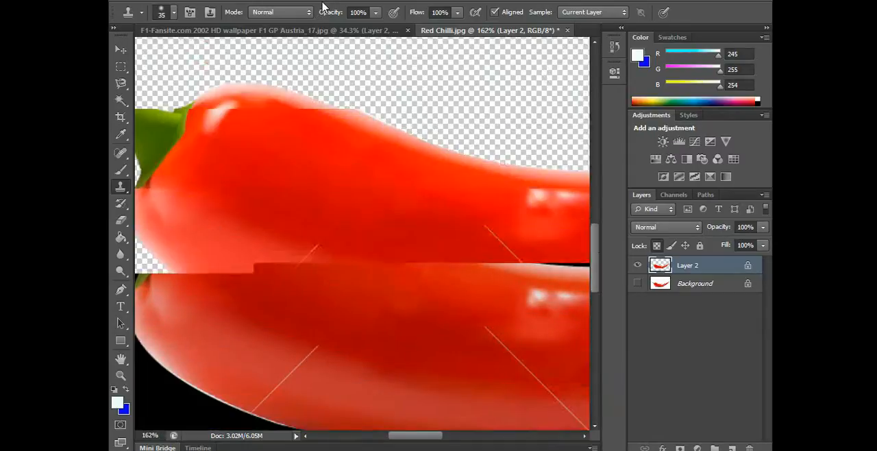
drag(596, 262, 598, 271)
alt+click(276, 212)
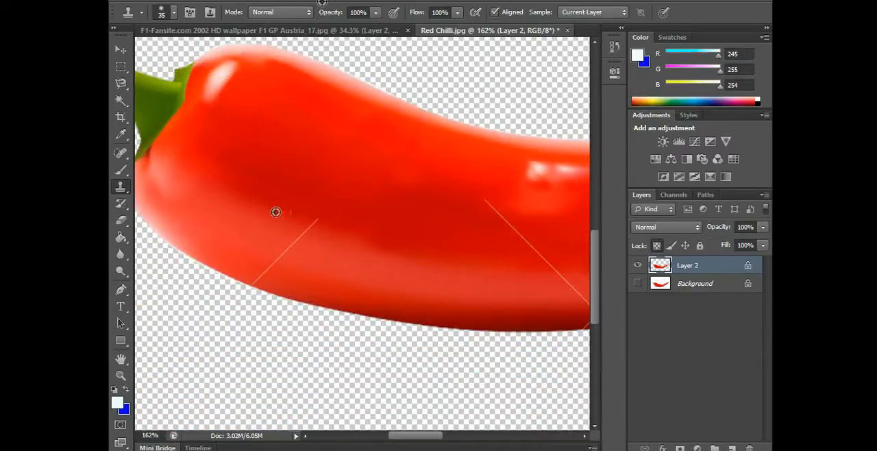
mouse_move(311, 215)
mouse_down()
mouse_move(288, 222)
mouse_move(304, 238)
mouse_move(266, 255)
mouse_move(278, 264)
mouse_move(231, 263)
mouse_up()
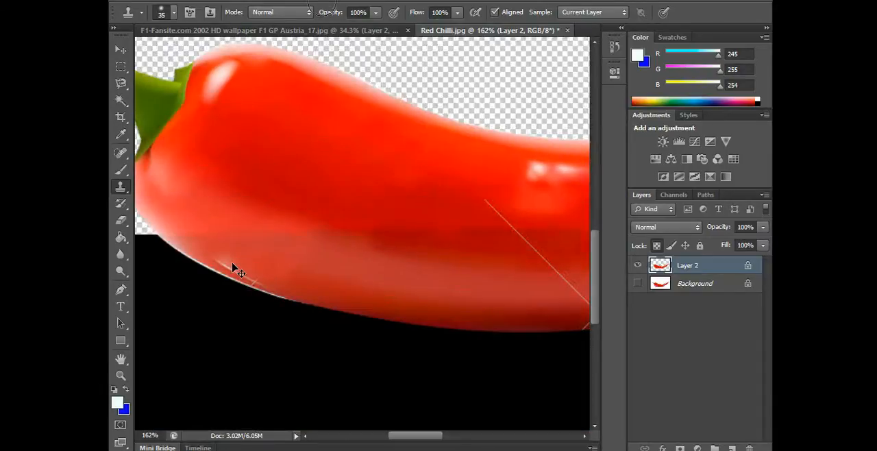
Set the Clone Stamp brush size to 20 and clone over the remaining end of the diagonal line at the lower edge
key(bracketleft)
key(bracketleft)
key(bracketleft)
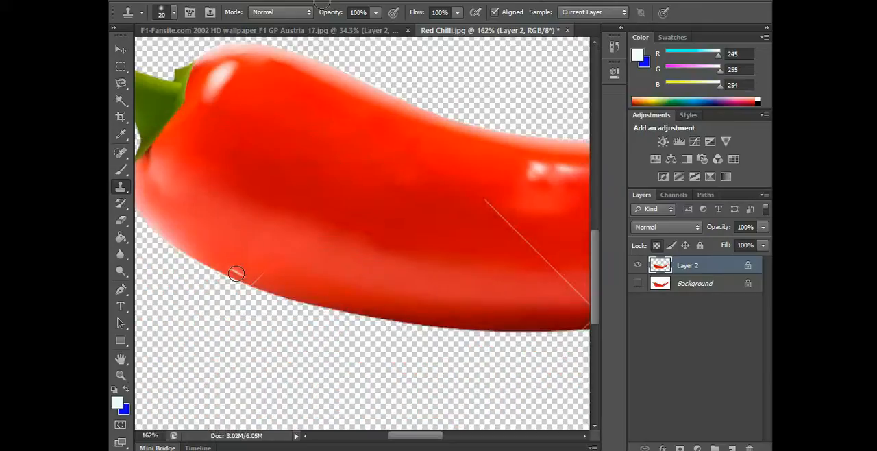
alt+click(235, 274)
drag(259, 280, 255, 284)
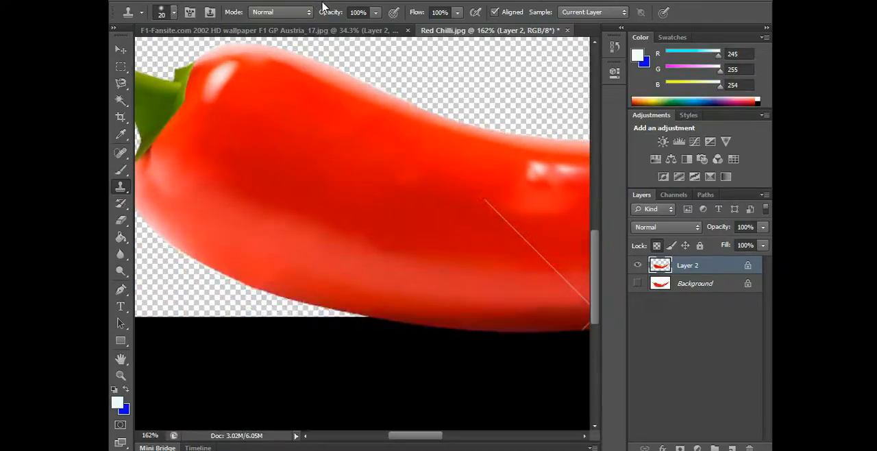
Show the Background layer and toggle Layer 2's visibility to compare the retouched chilli with the original
click(637, 283)
click(638, 266)
click(638, 266)
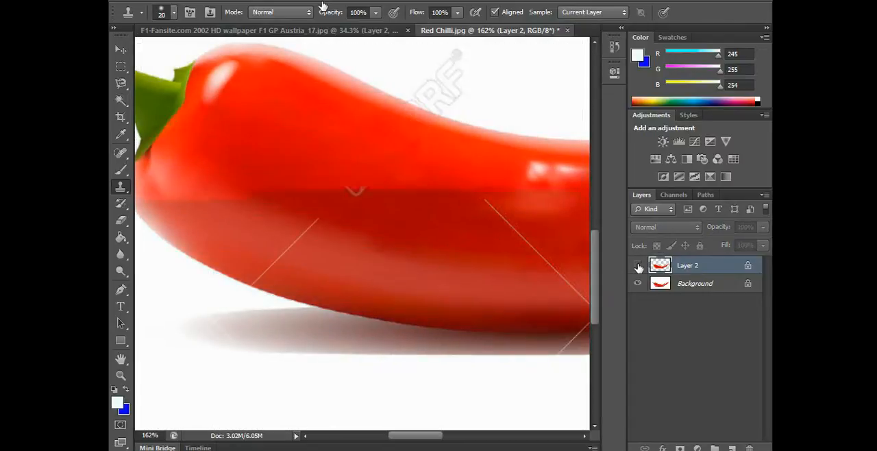
click(638, 266)
click(638, 267)
click(638, 267)
click(638, 266)
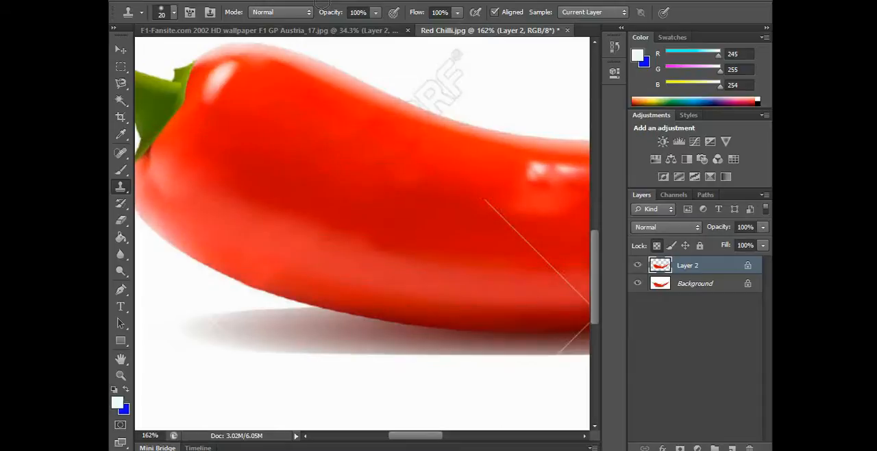
Clone clean red over the upper-left arm of the crossed watermark lines on Layer 2, and enlarge the brush to 35
drag(434, 436, 453, 437)
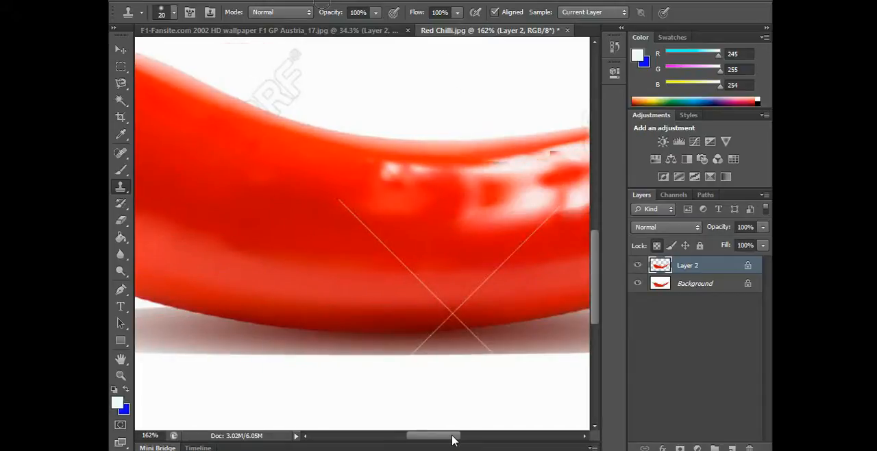
alt+click(302, 200)
mouse_move(344, 201)
mouse_down()
mouse_move(334, 204)
mouse_move(345, 220)
mouse_up()
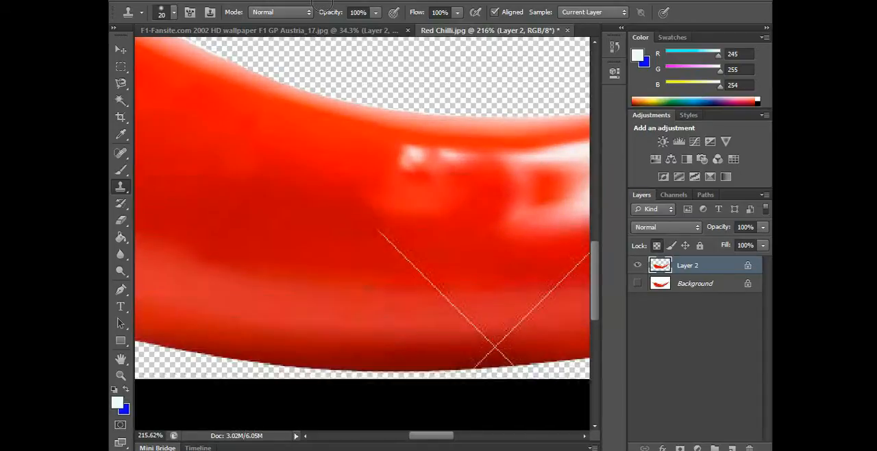
mouse_move(415, 266)
mouse_down()
mouse_move(430, 279)
mouse_move(469, 287)
mouse_move(394, 283)
mouse_move(464, 300)
mouse_move(488, 318)
mouse_move(458, 325)
mouse_move(503, 337)
mouse_up()
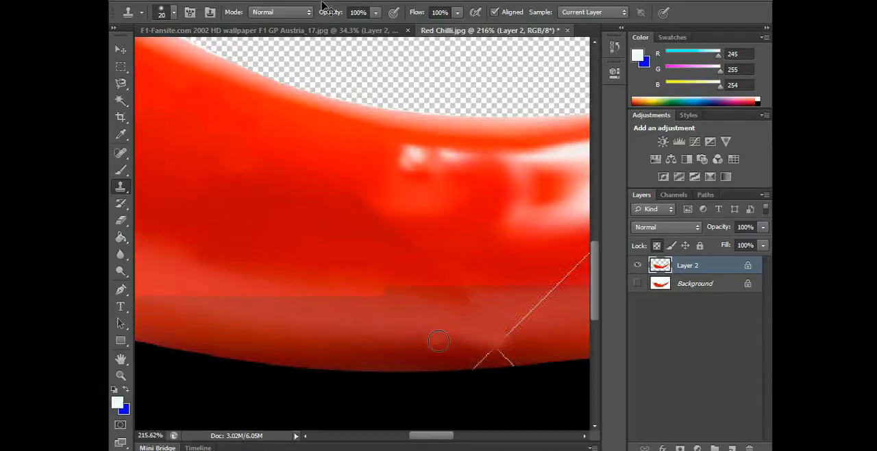
key(bracketright)
key(bracketright)
key(bracketright)
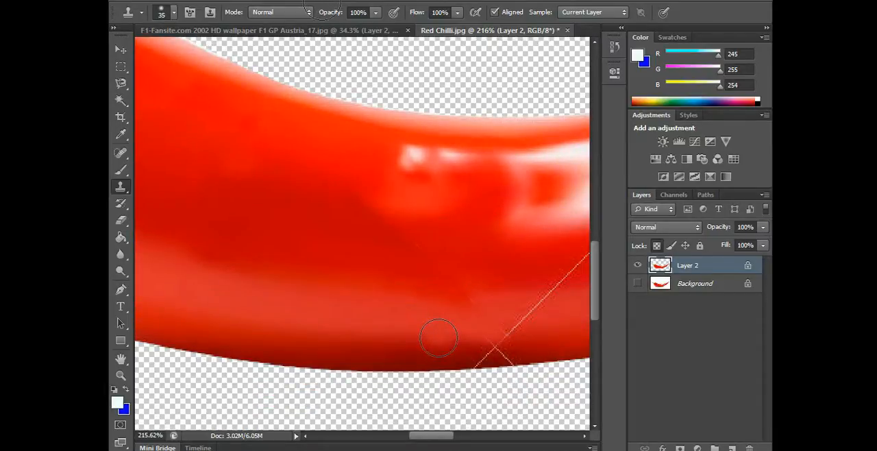
Try cloning the lower red shading over the crossing of the two watermark lines, and undo the strokes
alt+click(439, 338)
mouse_move(483, 349)
mouse_down()
mouse_move(517, 357)
mouse_move(472, 363)
mouse_move(541, 344)
mouse_up()
key(ctrl+z)
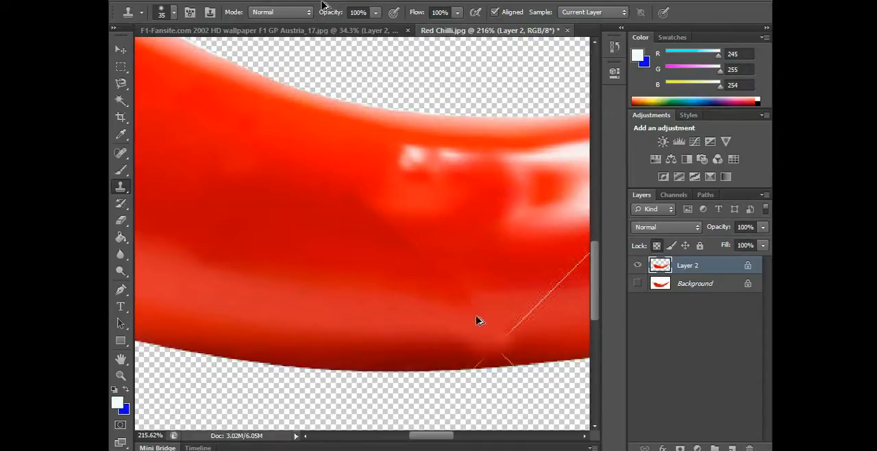
key(ctrl+alt+z)
key(ctrl+alt+z)
mouse_move(438, 330)
mouse_down()
mouse_move(490, 339)
mouse_move(477, 355)
mouse_up()
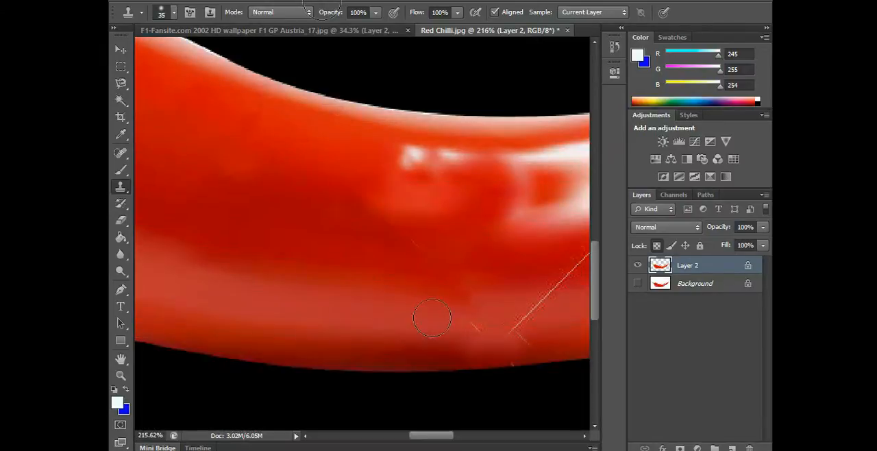
key(ctrl+z)
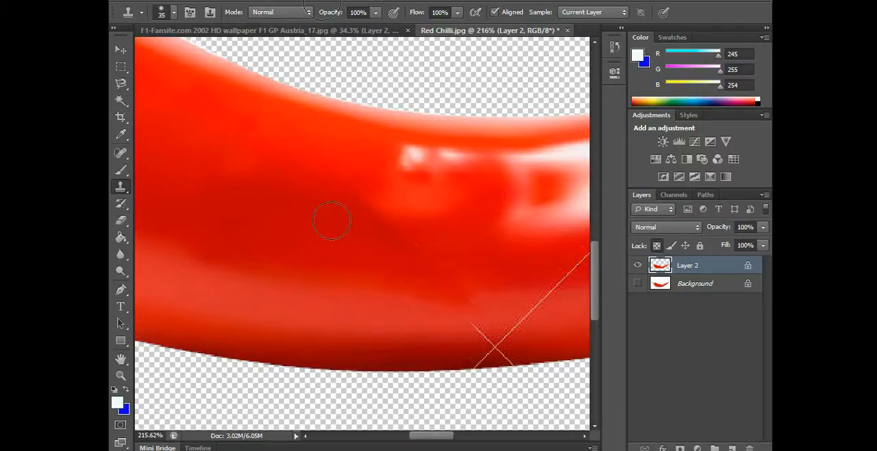
Try cloning the plain mid-body red at full opacity over the crossed watermark lines, and undo the attempt
alt+click(280, 218)
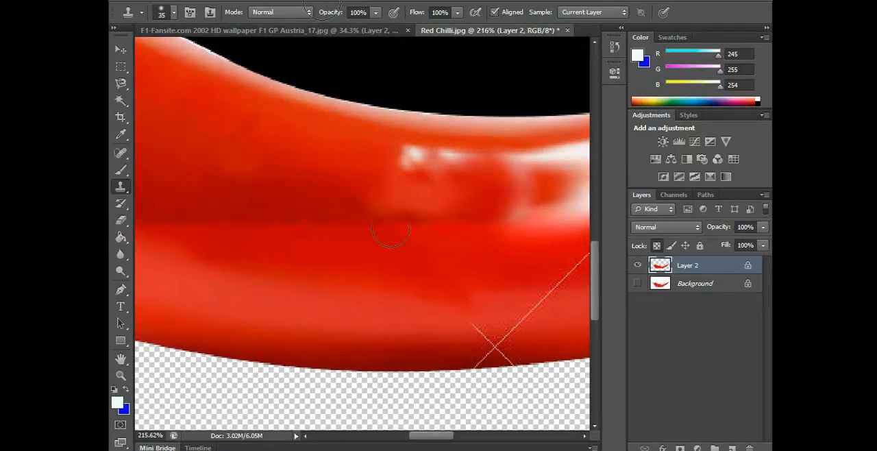
mouse_move(498, 337)
mouse_down()
mouse_move(473, 346)
mouse_move(486, 316)
mouse_move(501, 355)
mouse_up()
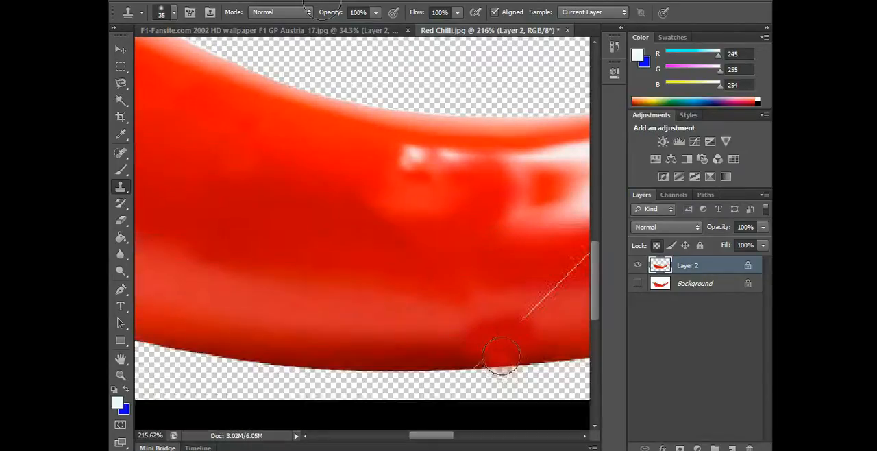
click(454, 339)
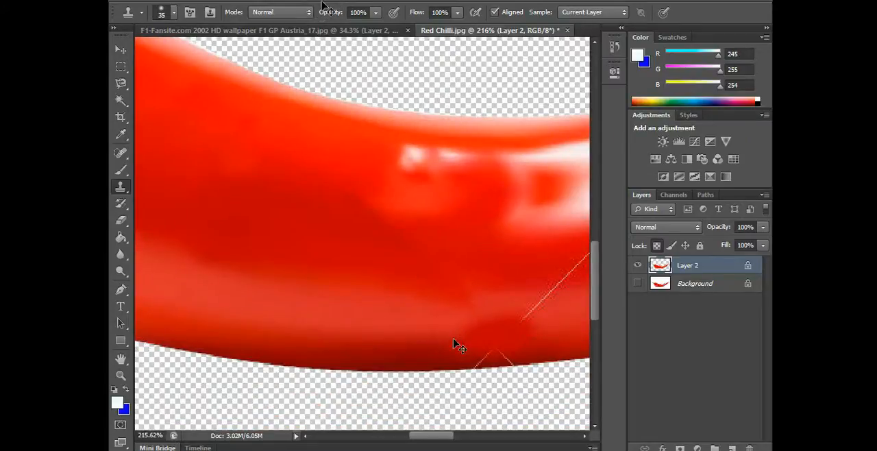
key(ctrl+z)
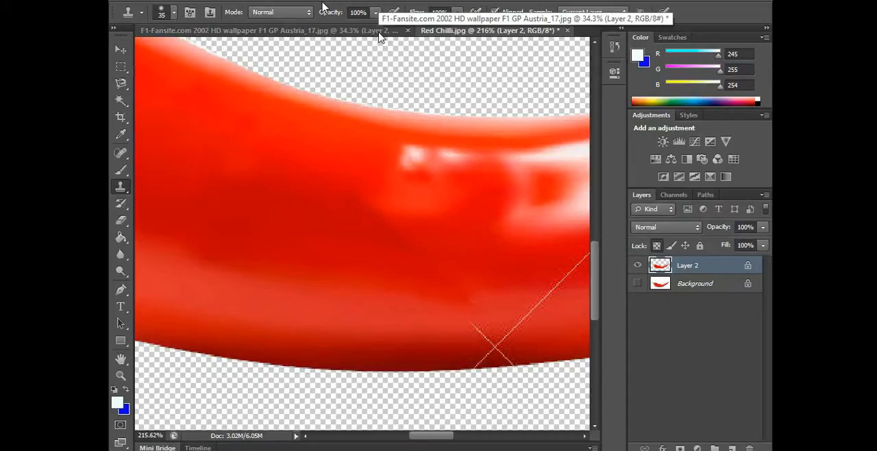
Try out Clone Stamp opacities such as 56%, 90% and 100% with test dabs beside the crossed watermark lines
click(375, 14)
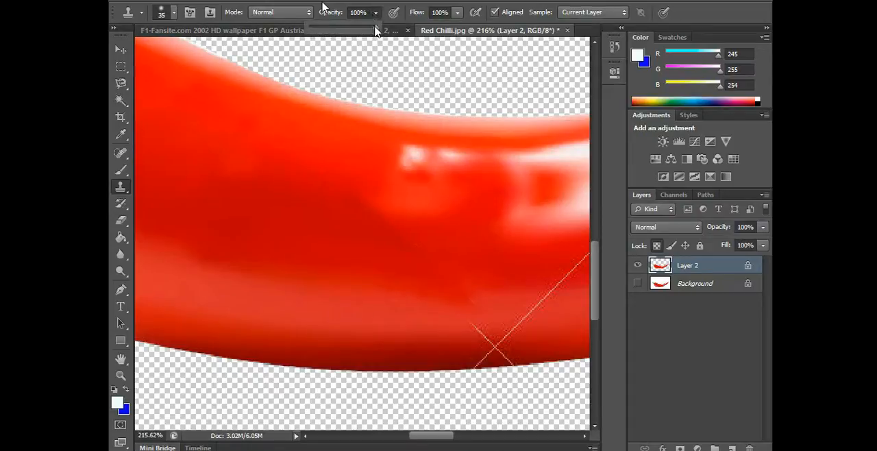
drag(377, 31, 397, 40)
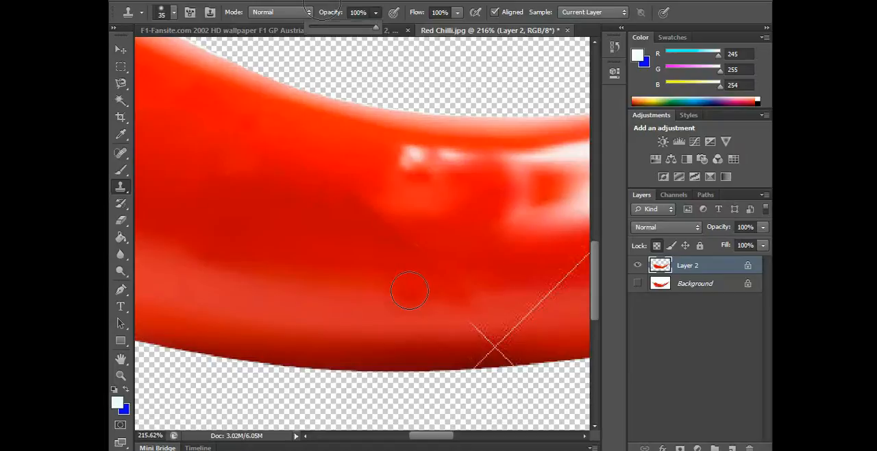
key(1)
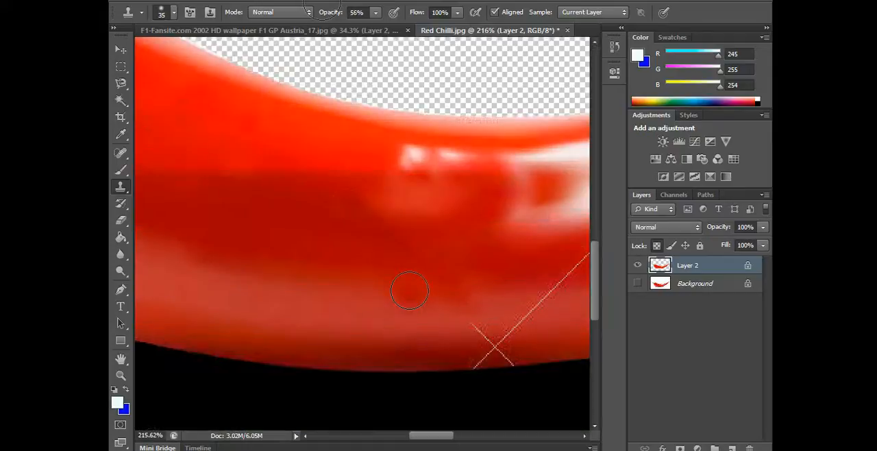
key(8)
key(9)
key(ctrl+y)
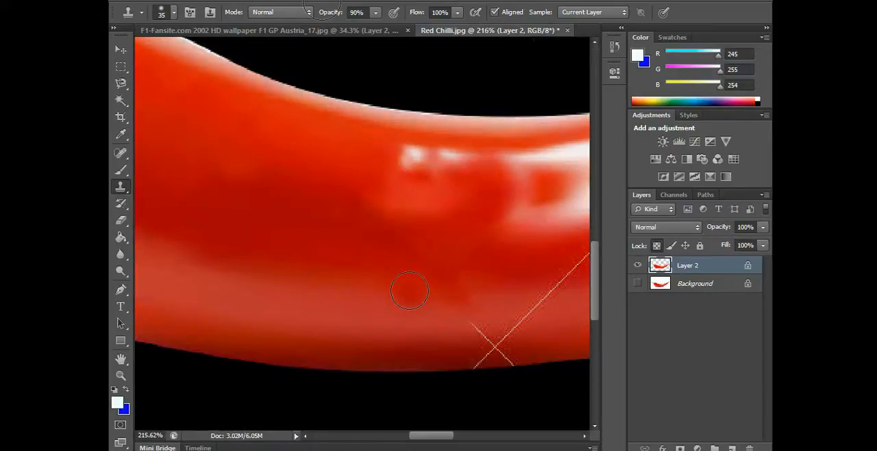
key(ctrl+y)
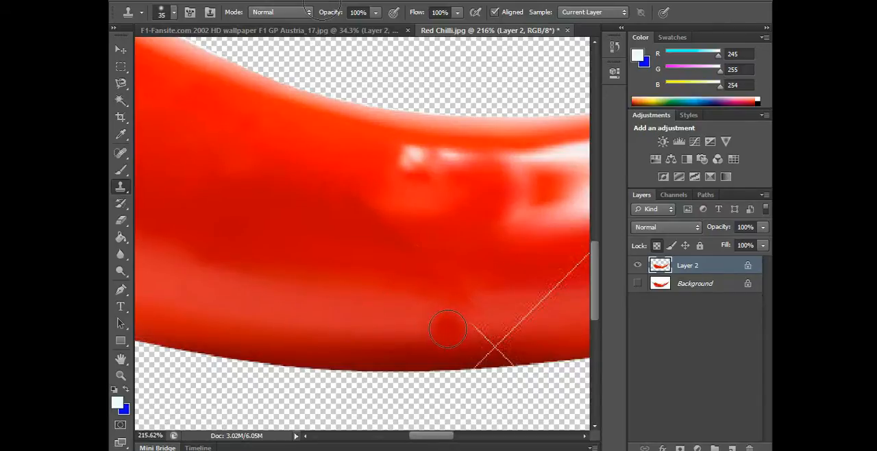
key(ctrl+y)
key(ctrl+y)
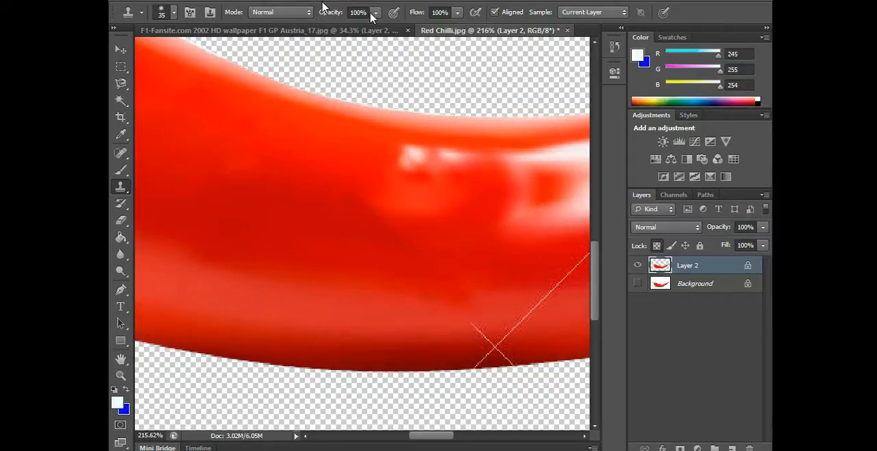
key(ctrl+y)
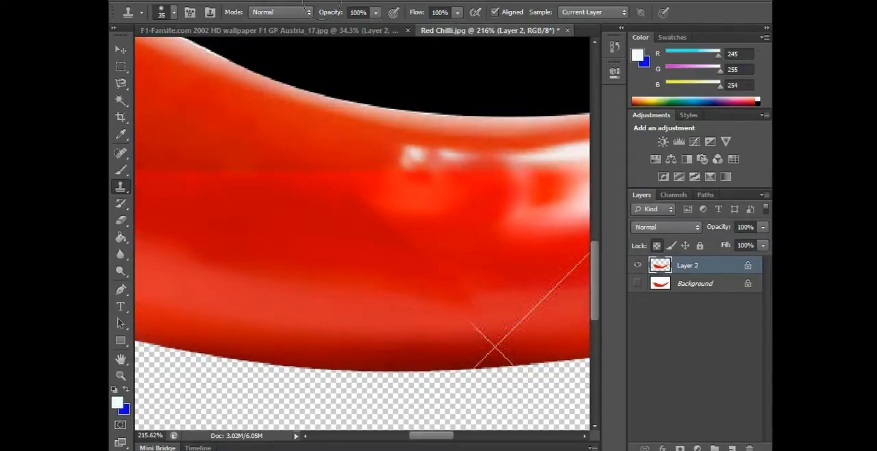
key(ctrl+y)
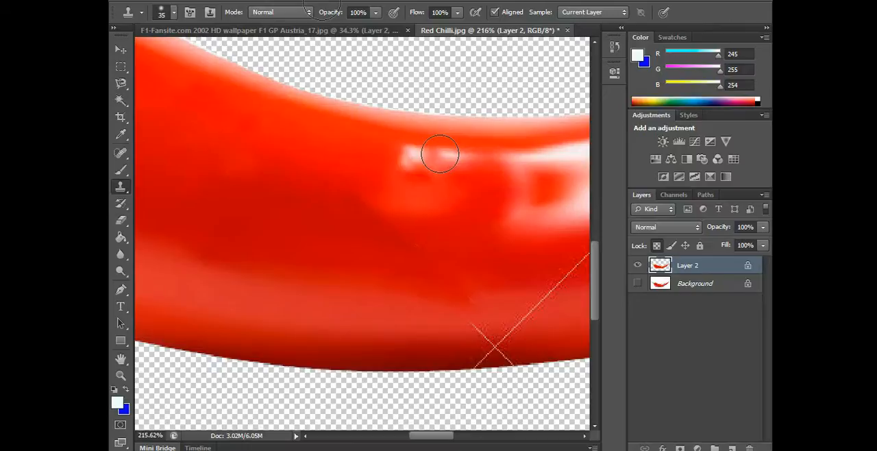
With the Clone Stamp opacity at 34%, clone nearby red shading over the crossing and lower ends of the watermark lines
key(ctrl+z)
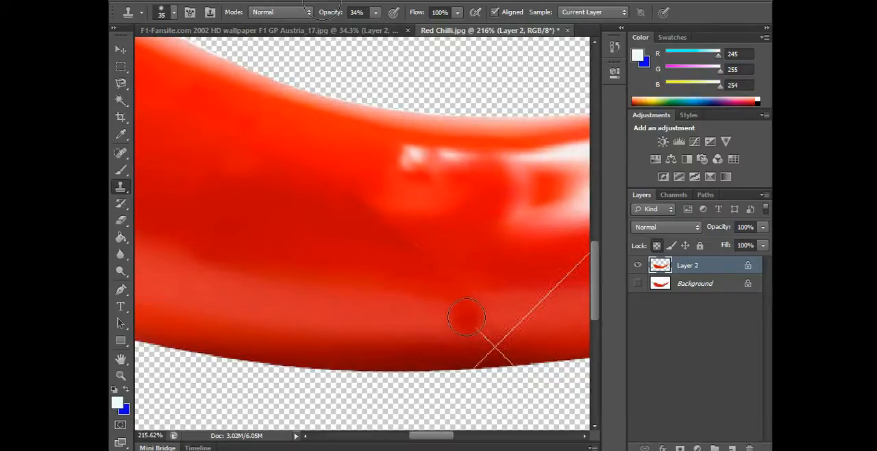
drag(475, 330, 460, 337)
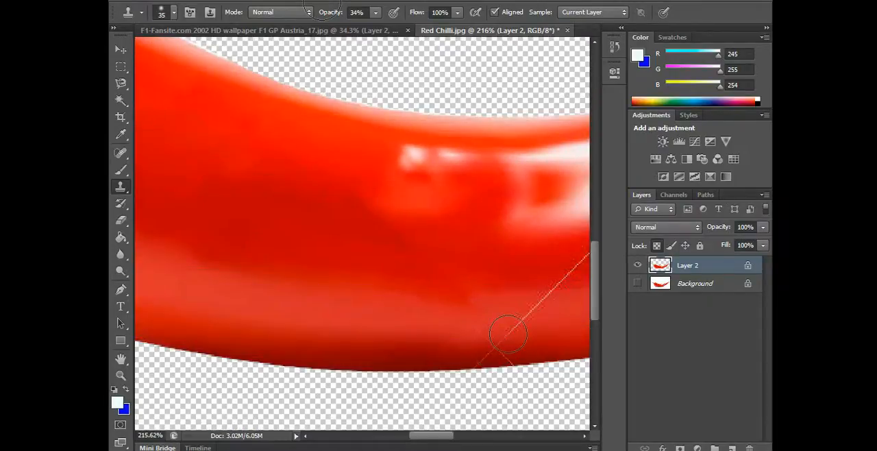
alt+click(456, 338)
drag(489, 336, 477, 353)
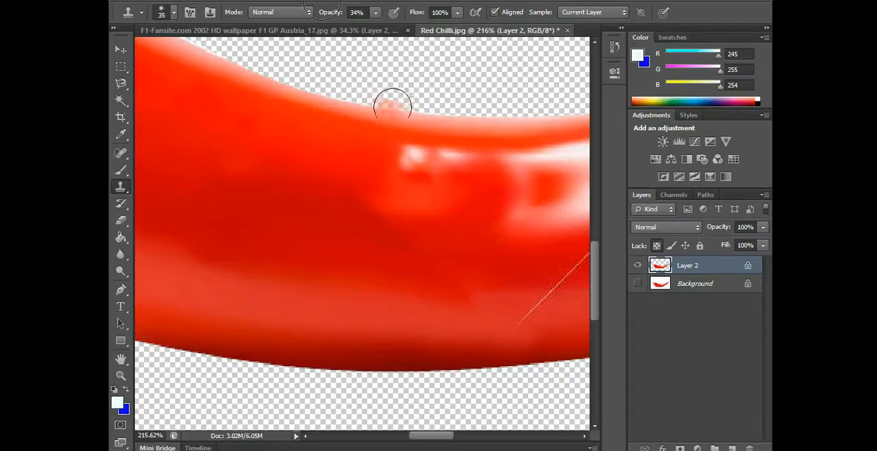
Clone clean red over the lower part of the remaining diagonal line, raising the Clone Stamp opacity to 80%
scroll(444, 440, right, 5)
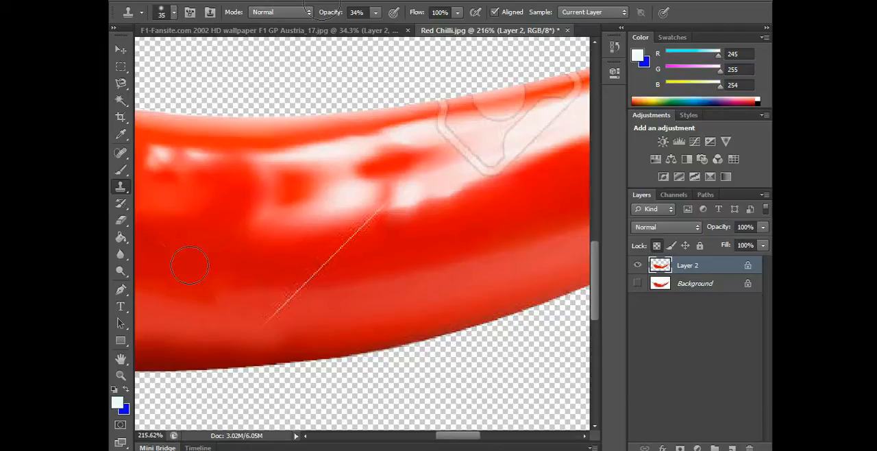
click(196, 297)
click(275, 306)
click(266, 310)
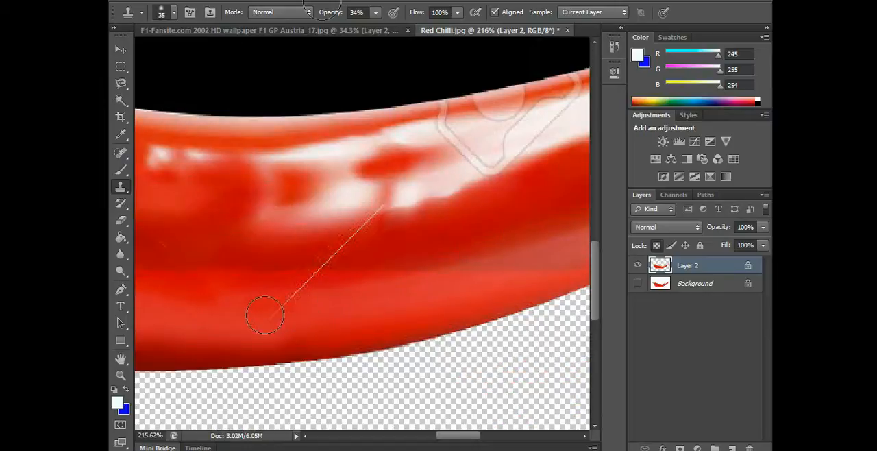
key(8)
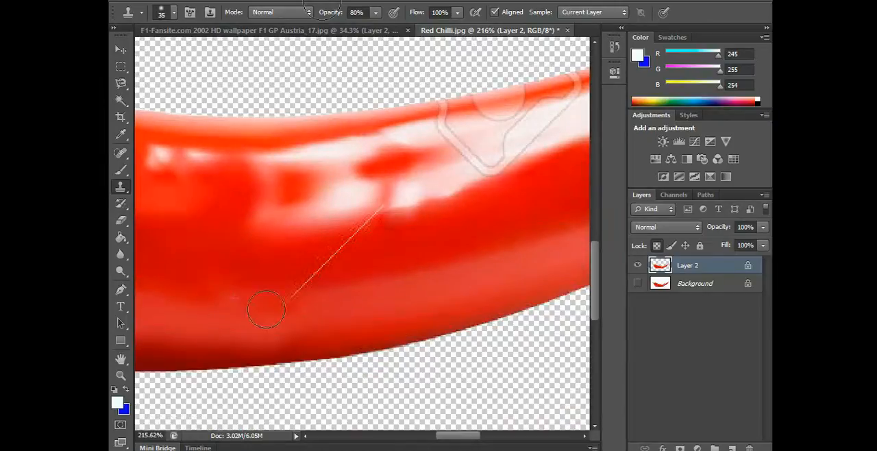
mouse_move(300, 286)
mouse_down()
mouse_move(347, 273)
mouse_move(336, 285)
mouse_move(403, 282)
mouse_up()
Reduce the brush size to 10 and clone over the upper end of the diagonal line where it meets the white highlight
scroll(364, 264, up, 3)
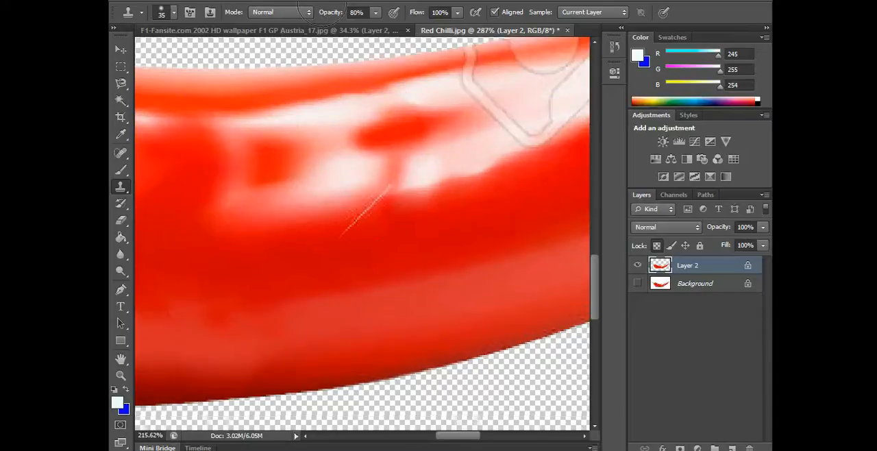
key(bracketleft)
key(bracketleft)
key(bracketleft)
alt+click(306, 242)
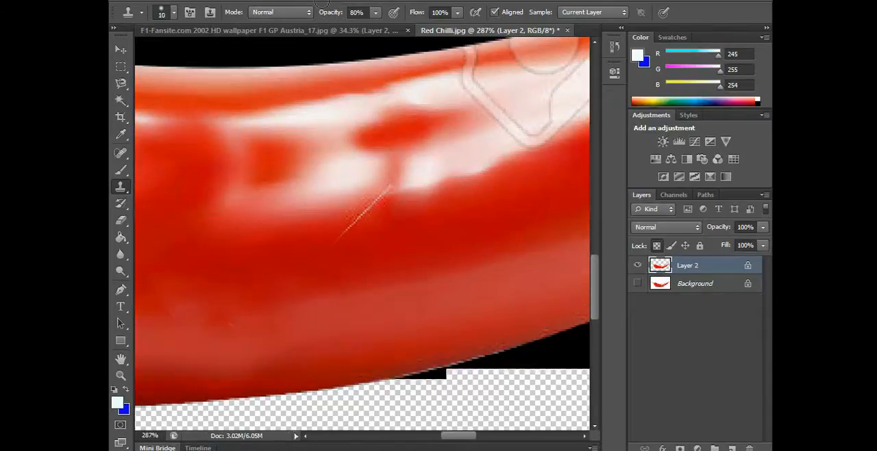
mouse_move(341, 237)
mouse_down()
mouse_move(385, 196)
mouse_move(353, 218)
mouse_move(390, 198)
mouse_move(391, 168)
mouse_up()
alt+click(384, 213)
alt+click(391, 184)
click(367, 151)
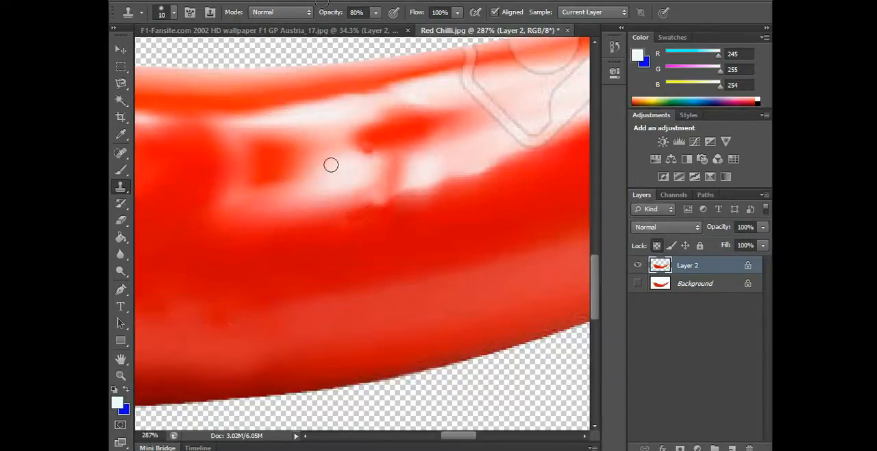
Touch up the stray clone marks along the highlight's edges with matching white and red samples
alt+click(331, 164)
click(369, 157)
alt+click(379, 215)
mouse_move(379, 204)
mouse_down()
mouse_move(390, 199)
mouse_move(370, 206)
mouse_up()
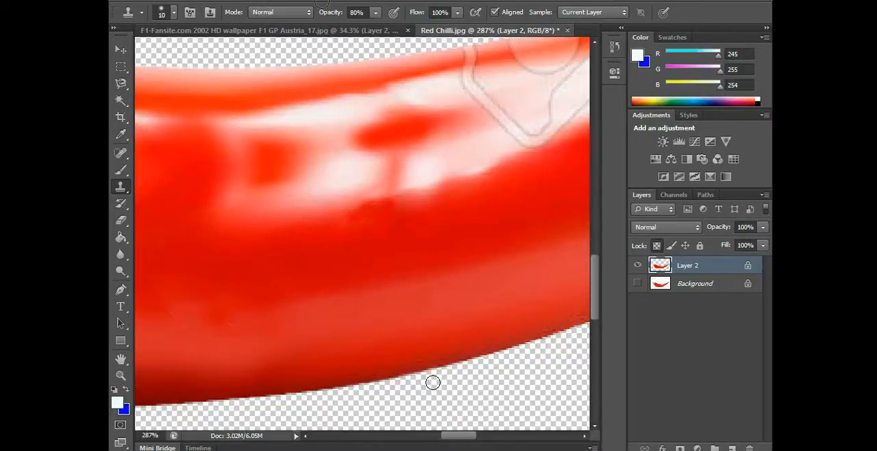
Set the brush size to 25 and clone over the short diagonal line crossing the chilli's lower edge beneath the camera icon
drag(468, 439, 482, 436)
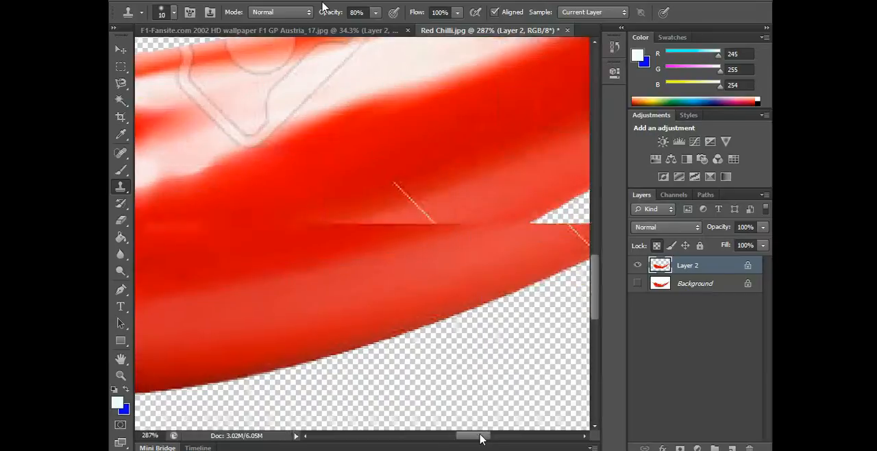
key(bracketright)
key(bracketright)
key(bracketright)
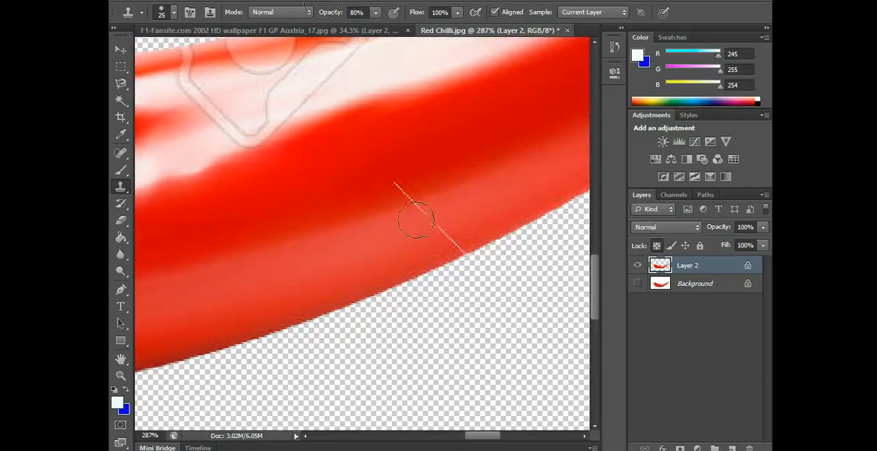
alt+click(350, 188)
mouse_move(397, 185)
mouse_down()
mouse_move(423, 200)
mouse_move(446, 231)
mouse_move(484, 228)
mouse_move(481, 237)
mouse_up()
alt+click(533, 199)
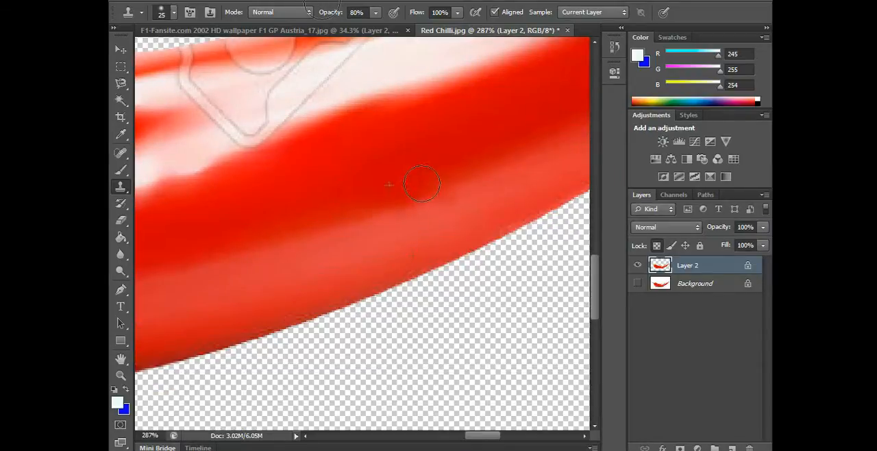
drag(422, 184, 417, 176)
Reduce the brush size to 9 and clone over the upper-left corner of the camera icon outline
drag(595, 289, 594, 264)
key(bracketleft)
key(bracketleft)
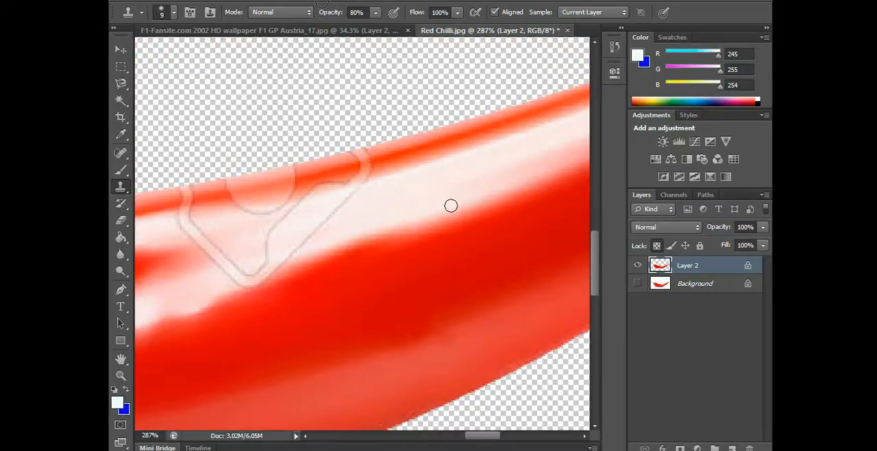
drag(499, 436, 486, 436)
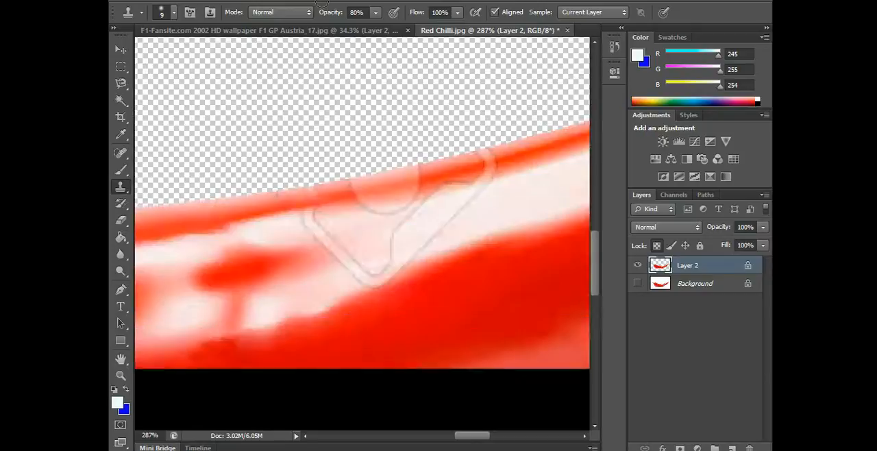
drag(310, 188, 298, 191)
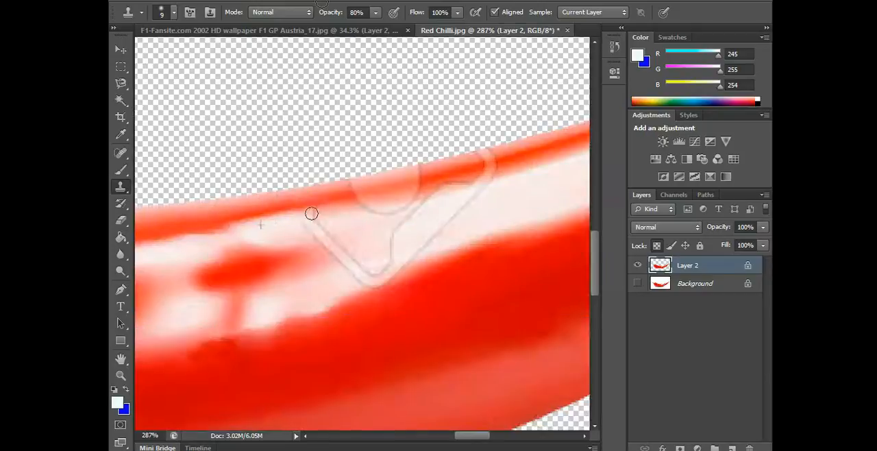
mouse_move(332, 218)
mouse_down()
mouse_move(306, 227)
mouse_move(353, 231)
mouse_move(332, 255)
mouse_up()
Clone the pale highlight over the icon's left diagonal arm and its lower tip, restoring the edge against the red
alt+click(352, 231)
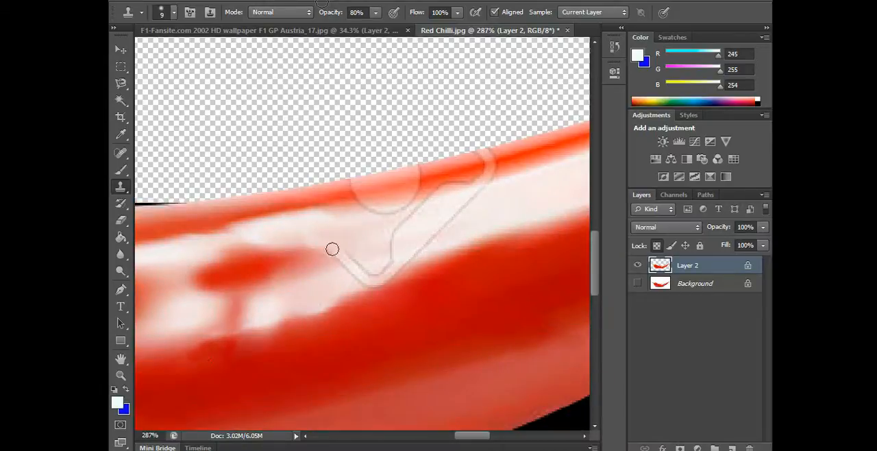
mouse_move(338, 255)
mouse_down()
mouse_move(369, 284)
mouse_move(408, 265)
mouse_up()
alt+click(331, 280)
alt+click(355, 288)
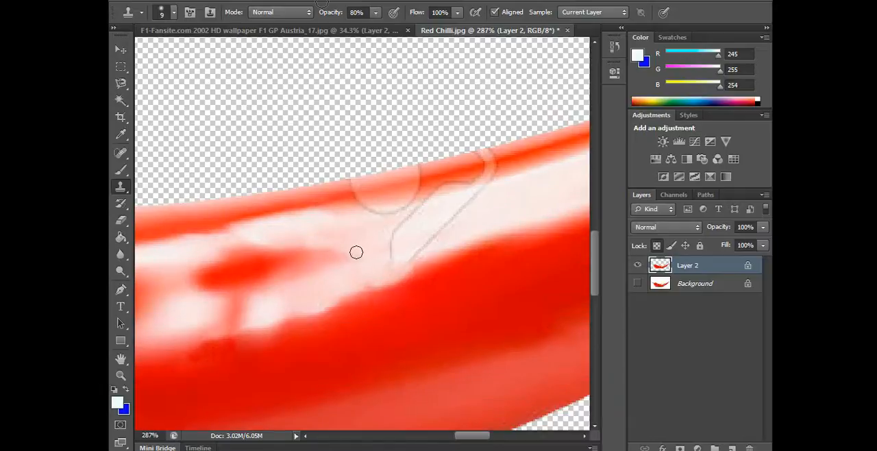
Clone the white highlight over the inner and outer outlines of the icon's right diagonal arm
scroll(470, 240, up, 2)
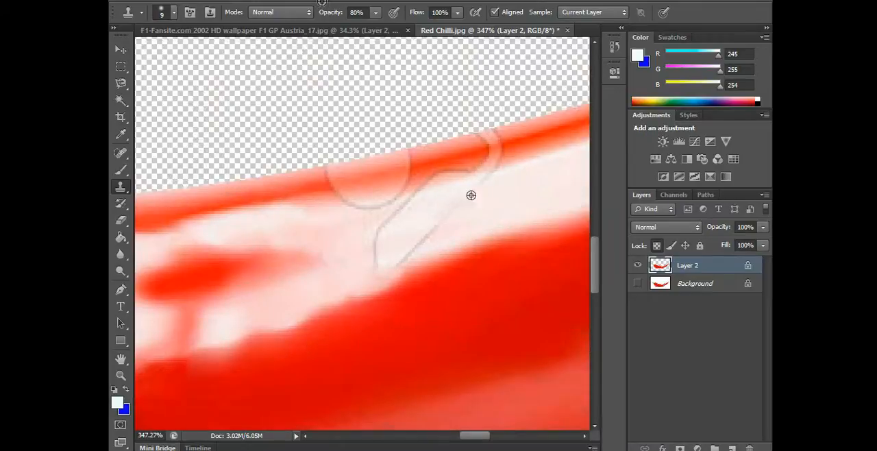
drag(412, 250, 404, 261)
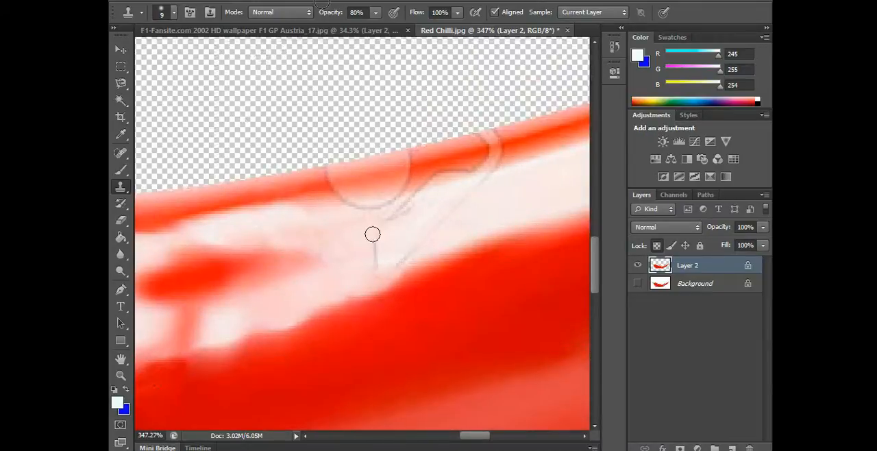
mouse_move(388, 224)
mouse_down()
mouse_move(350, 241)
mouse_move(408, 222)
mouse_move(403, 215)
mouse_move(345, 245)
mouse_move(344, 236)
mouse_move(390, 221)
mouse_up()
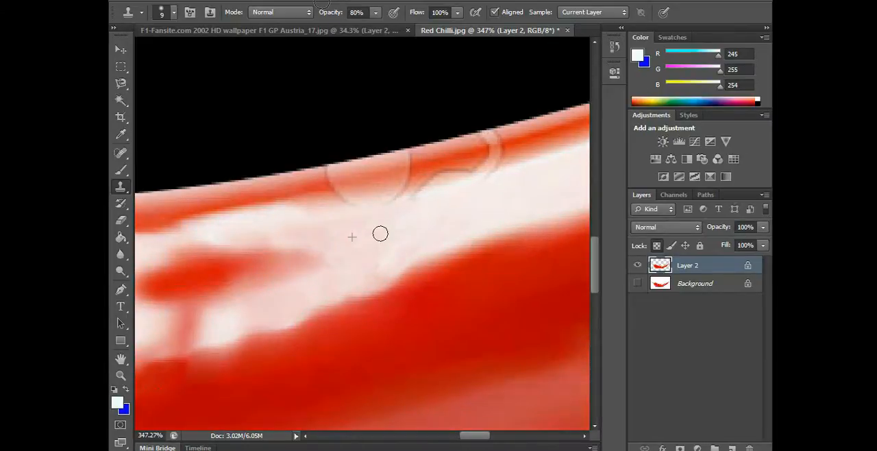
Clone over the watermark's curved line and the lower part of its circular arc along the chilli's upper edge
scroll(472, 437, right, 3)
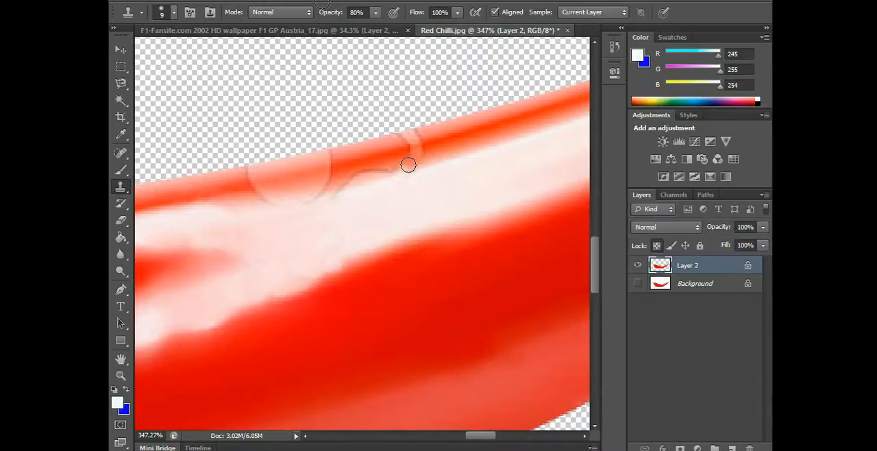
drag(409, 165, 363, 174)
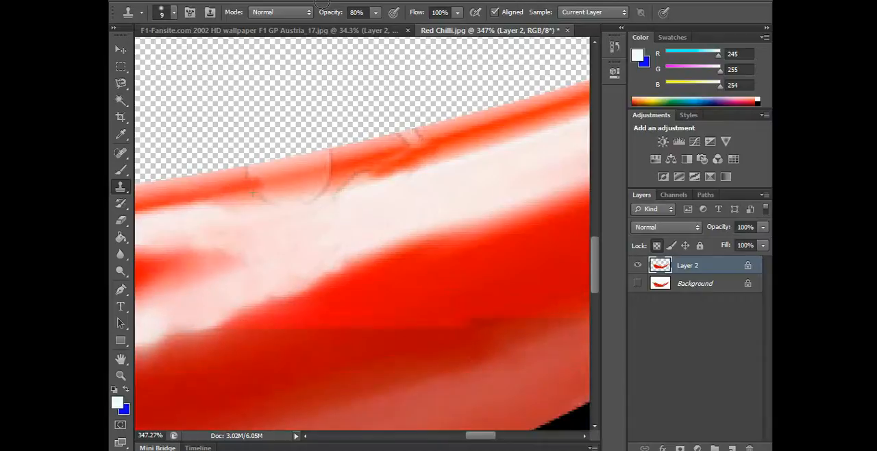
alt+click(269, 193)
drag(296, 189, 330, 193)
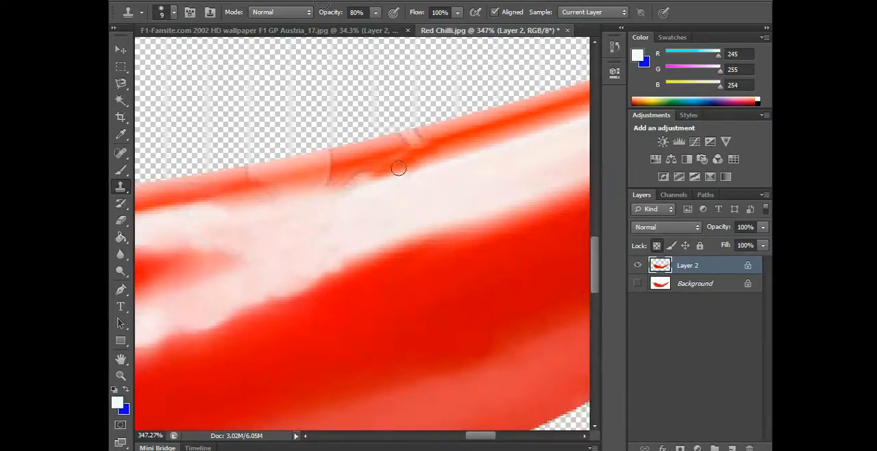
alt+click(396, 166)
drag(376, 169, 341, 175)
alt+click(362, 174)
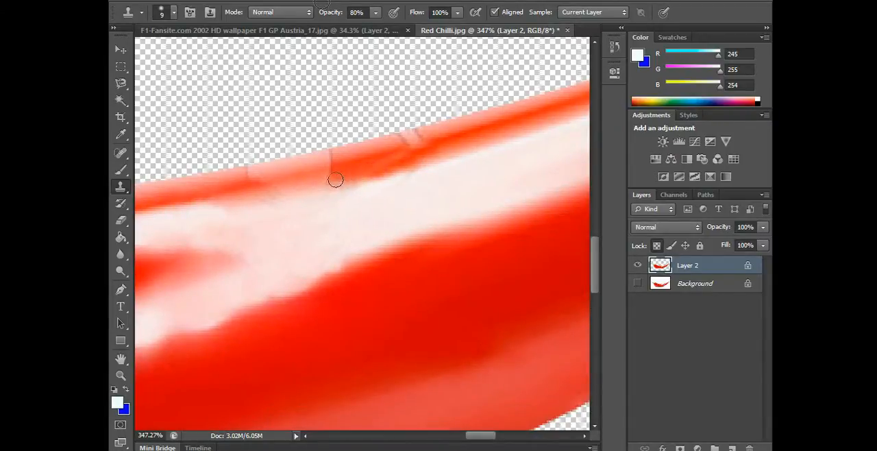
click(336, 179)
Clone the surrounding red over the hooked end of the curved line and the remaining arc marks on the upper edge
alt+click(396, 140)
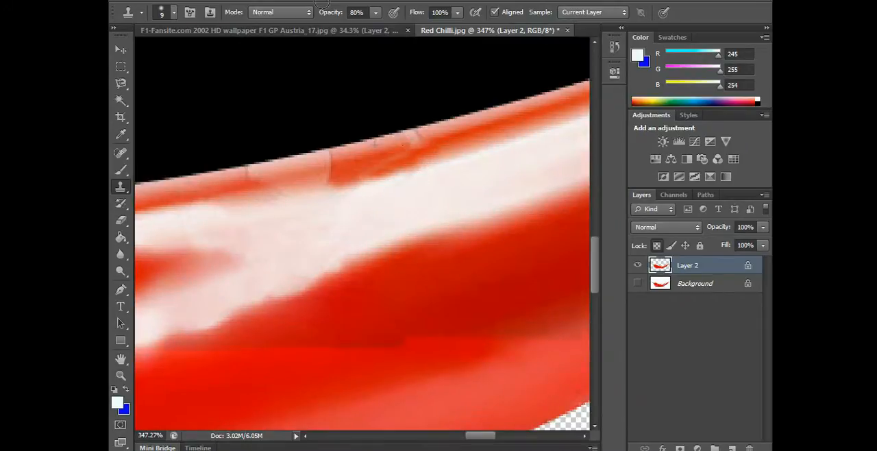
click(413, 137)
drag(406, 144, 415, 144)
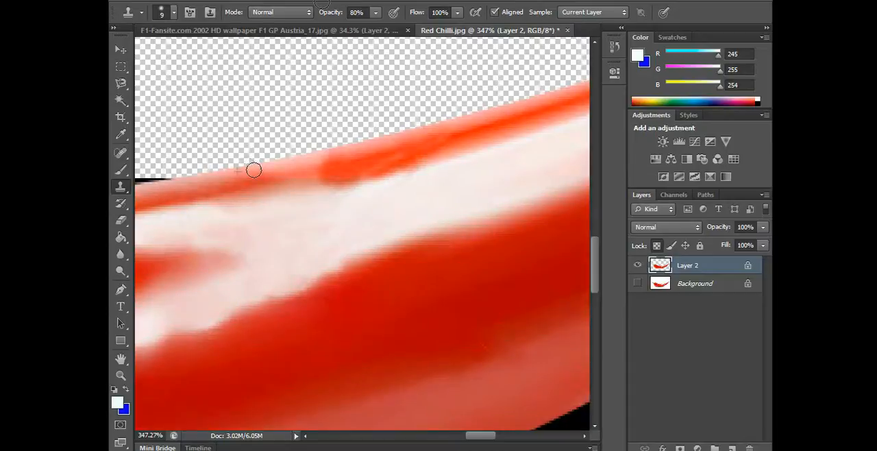
scroll(389, 203, down, 6)
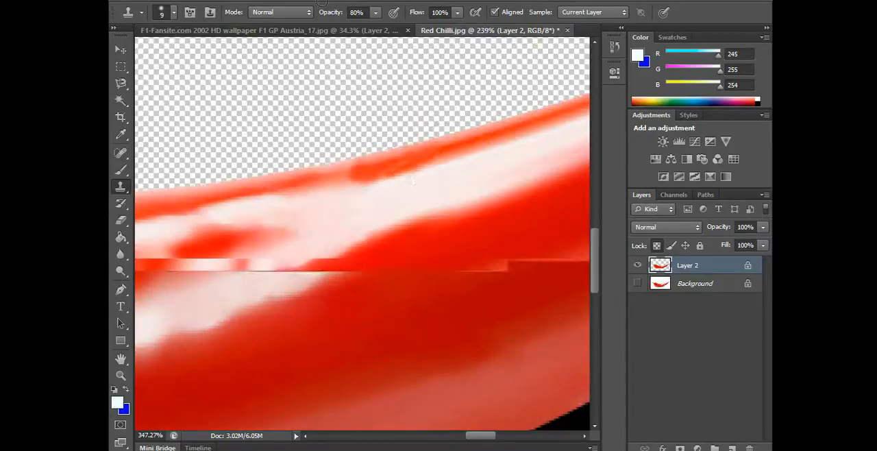
scroll(457, 199, down, 3)
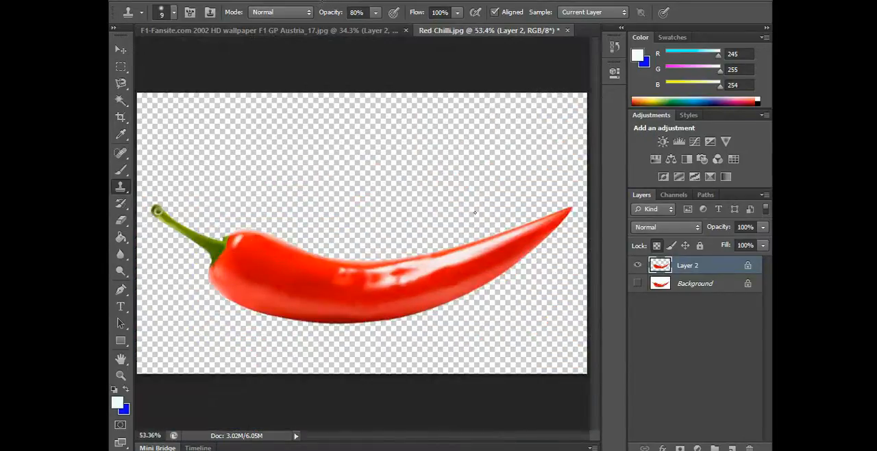
Show the Background layer and toggle Layer 2's visibility to compare the retouched chilli with the watermarked original
click(638, 283)
click(637, 265)
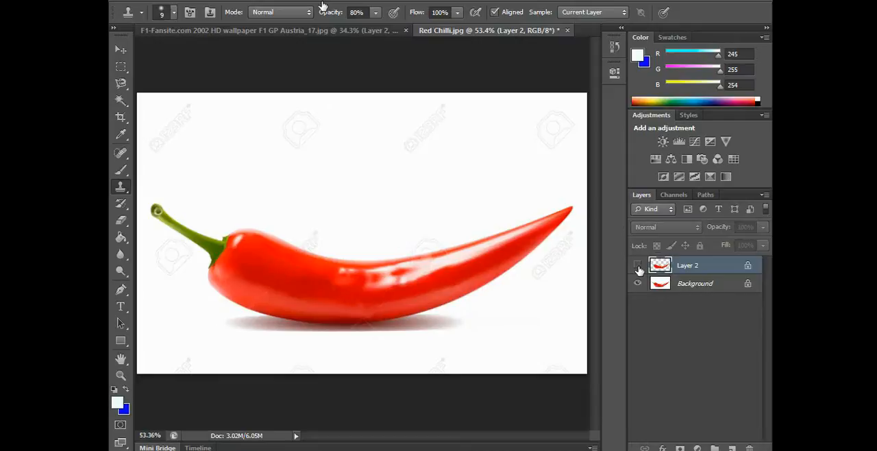
click(637, 266)
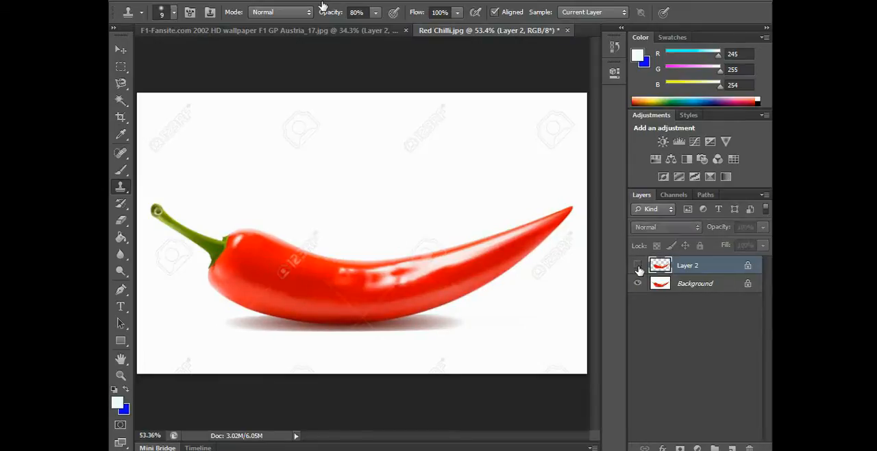
click(637, 265)
click(637, 266)
click(637, 266)
click(638, 266)
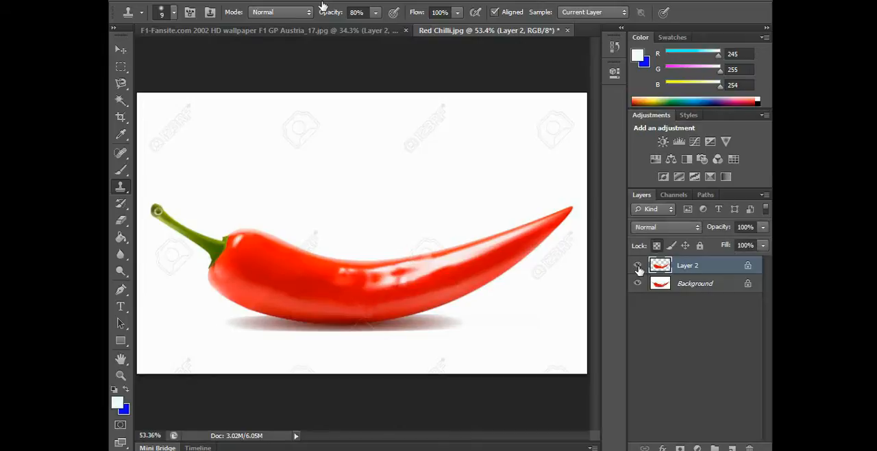
click(638, 266)
click(638, 266)
Blend the chilli's lower middle with a size 45 Clone Stamp at 10% opacity and compare it against the original
click(359, 305)
click(373, 316)
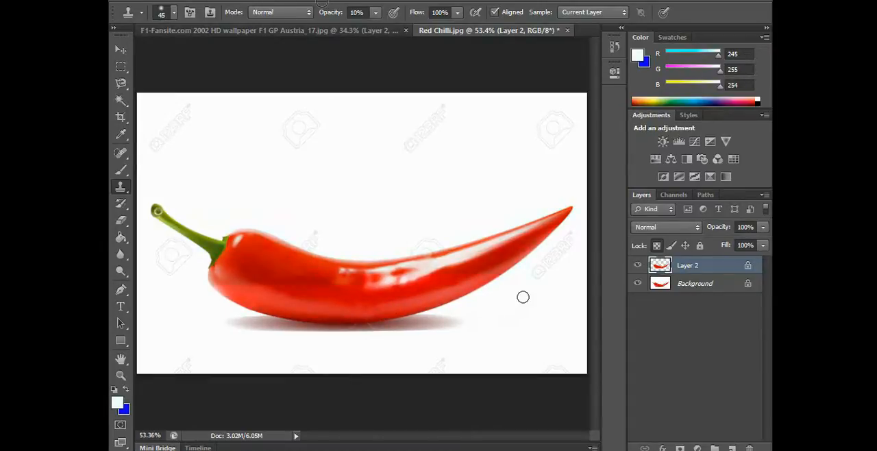
click(637, 266)
click(638, 266)
click(638, 266)
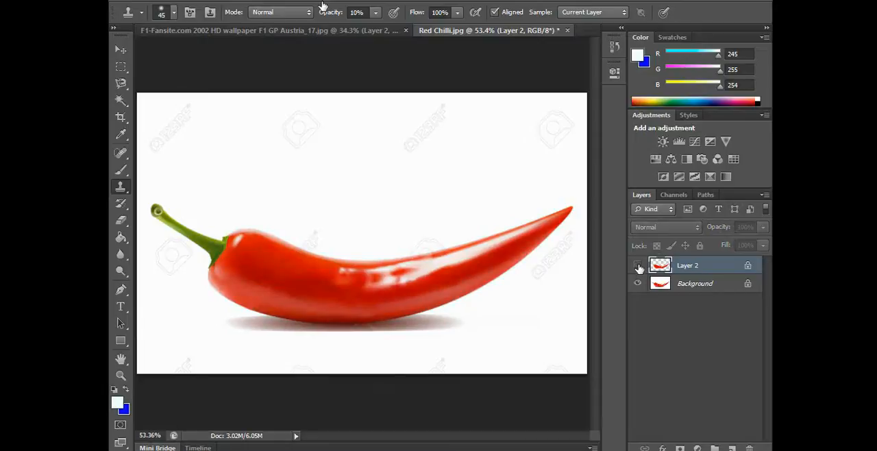
click(639, 266)
click(638, 266)
click(637, 266)
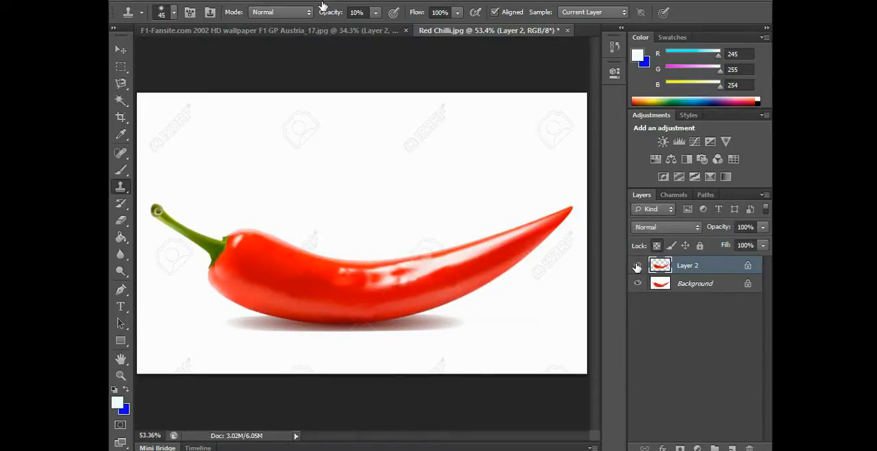
Delete the Background layer so only the cut-out chilli layer is left
click(717, 283)
key(Delete)
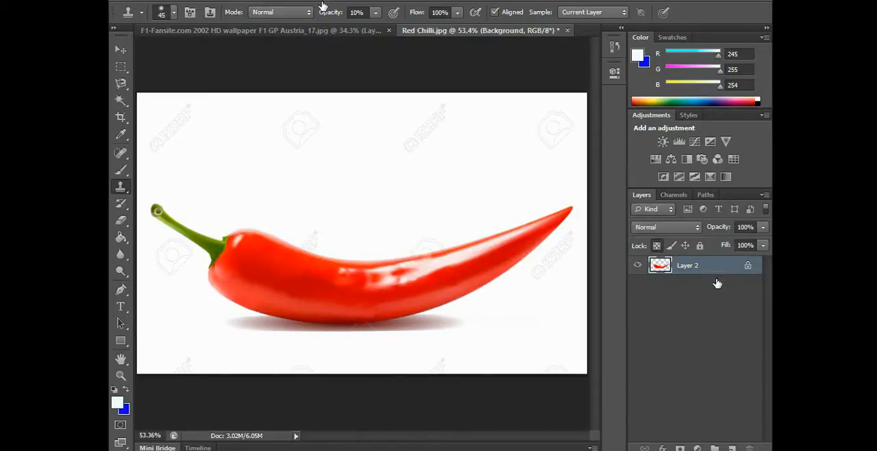
key(v)
scroll(441, 261, down, 2)
click(478, 357)
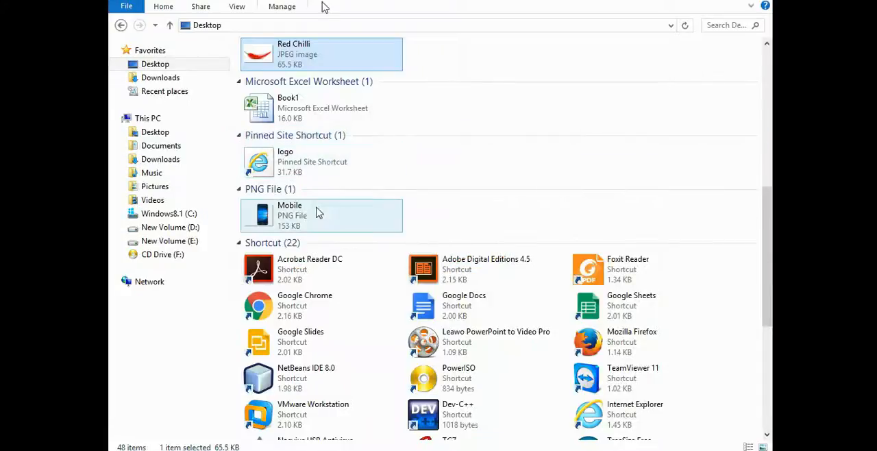
Open Pencil.jpg from the Desktop folder and trace a closed Pen path around the whole pencil
scroll(348, 193, up, 3)
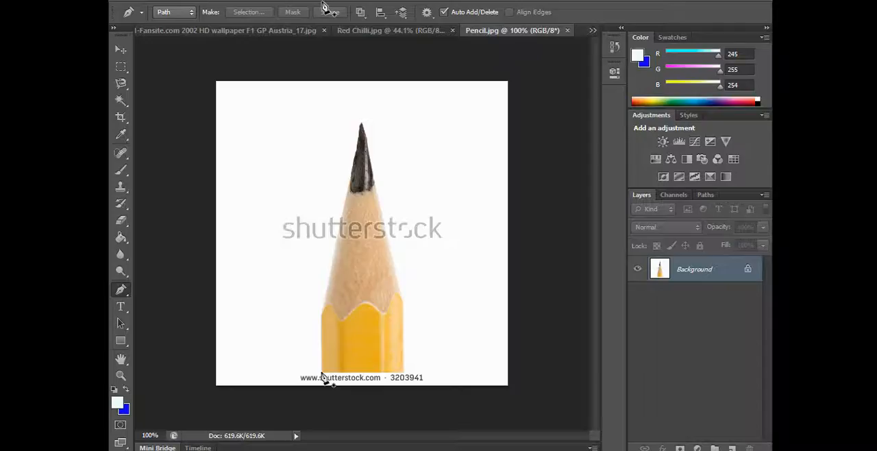
click(321, 374)
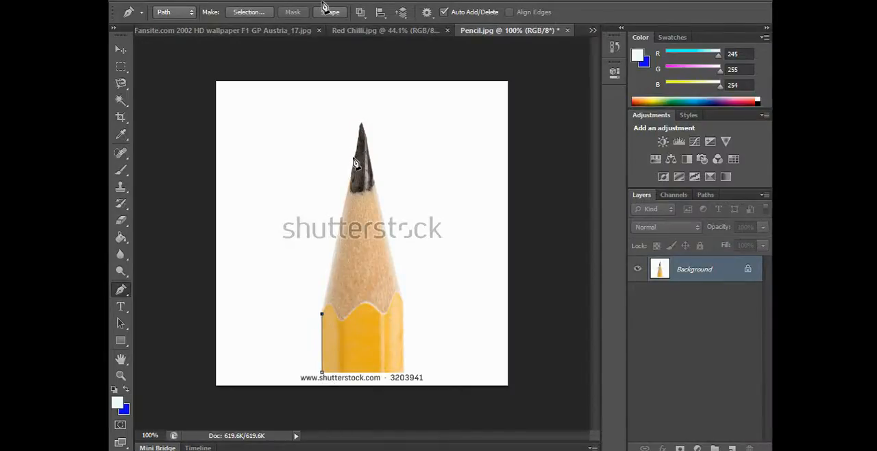
scroll(360, 163, up, 3)
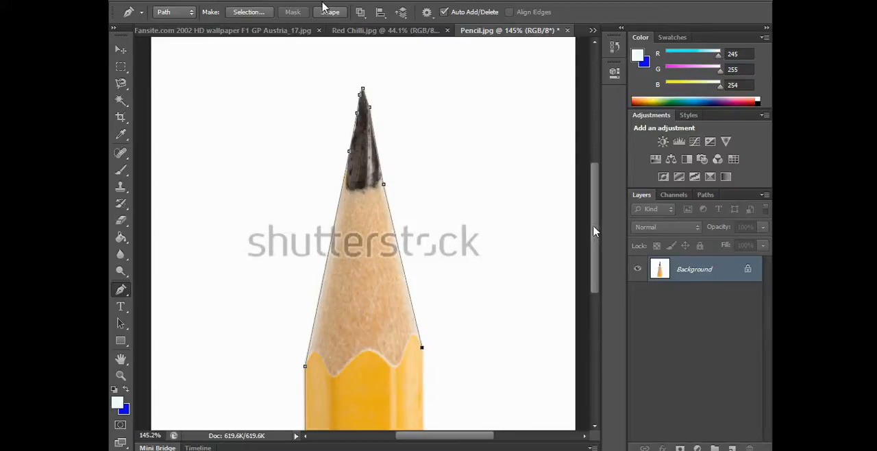
scroll(426, 274, down, 5)
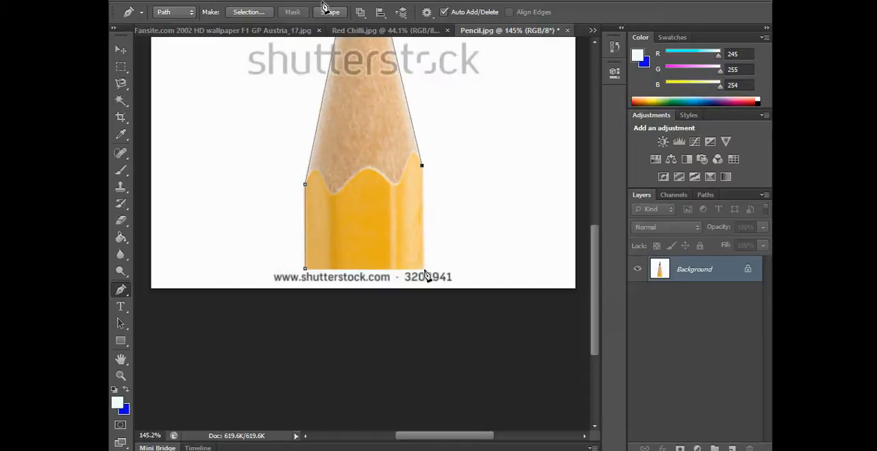
click(421, 269)
click(305, 268)
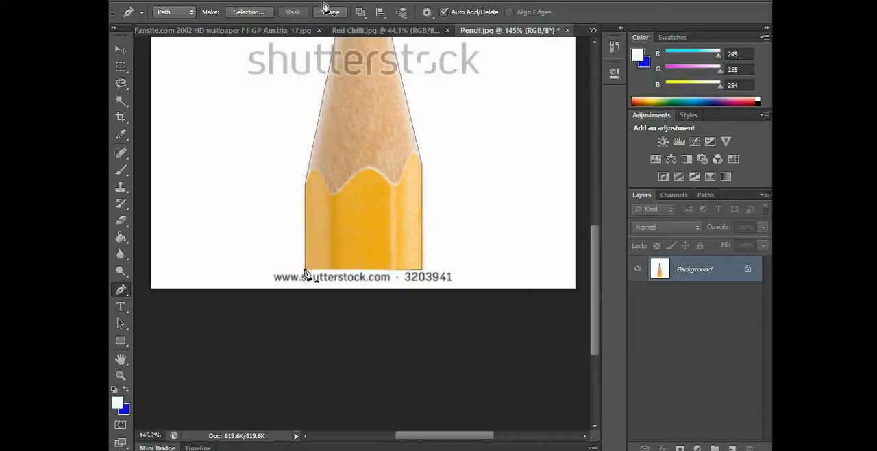
Copy the pencil inside the path to a new layer and delete the Background layer
key(Return)
key(ctrl+Return)
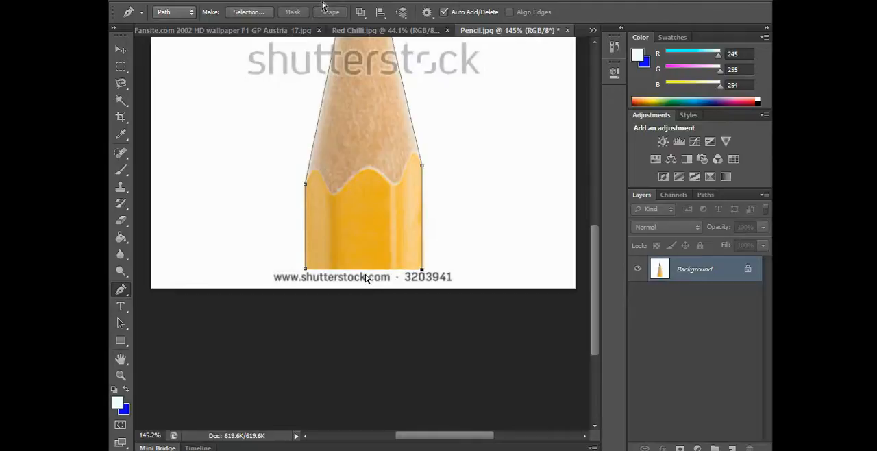
key(ctrl+j)
click(701, 304)
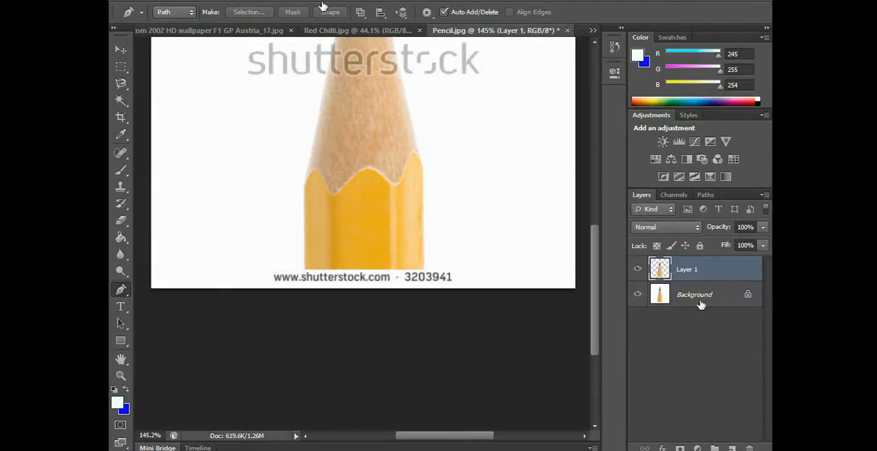
key(Delete)
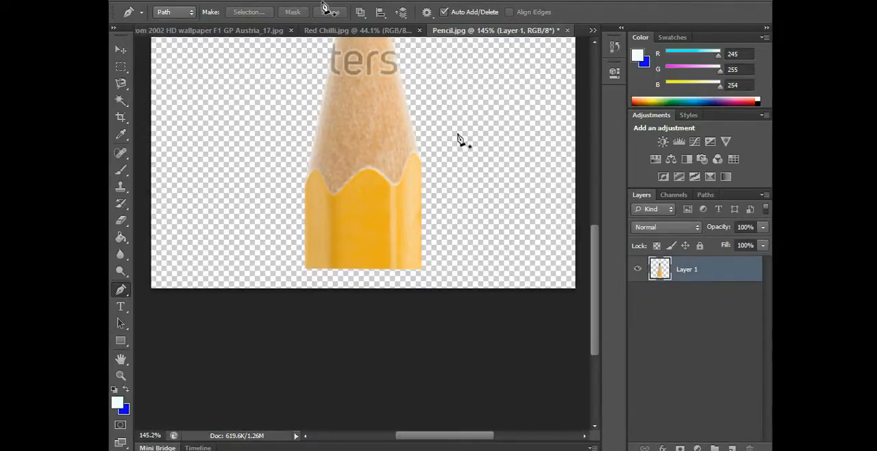
scroll(460, 137, up, 4)
scroll(513, 186, up, 8)
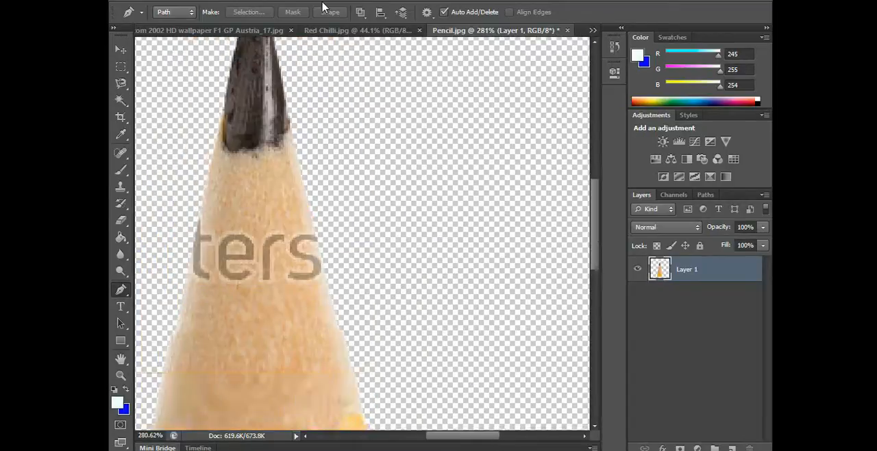
click(121, 152)
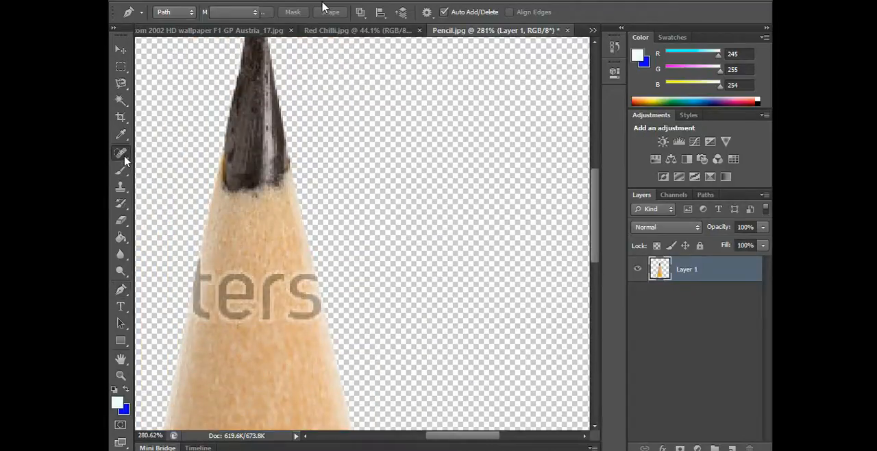
click(217, 232)
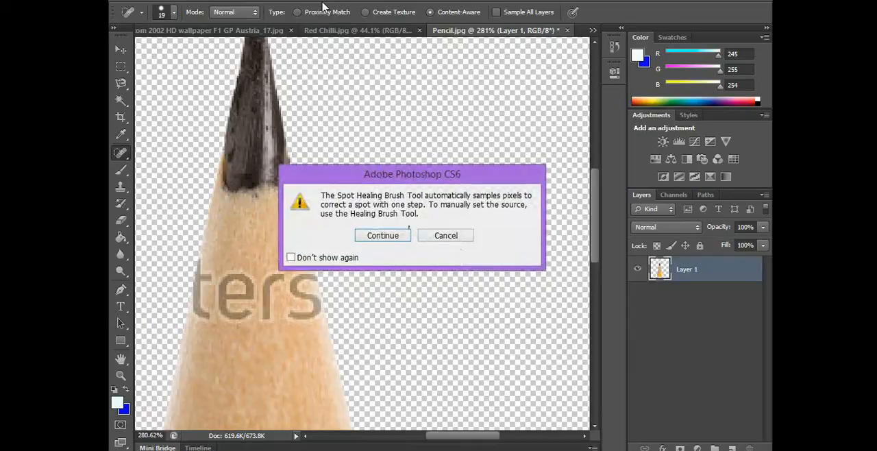
click(446, 235)
Try to clone wood texture over the letter "t" at the pencil's edge with a size 25 brush at 10% opacity
click(121, 187)
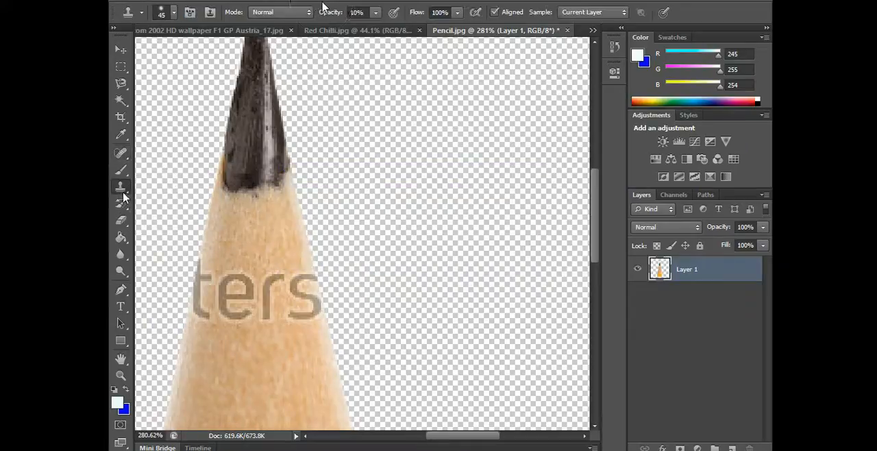
alt+click(219, 235)
mouse_move(229, 242)
mouse_down()
mouse_move(175, 312)
mouse_move(200, 335)
mouse_move(185, 354)
mouse_move(203, 313)
mouse_up()
alt+click(199, 355)
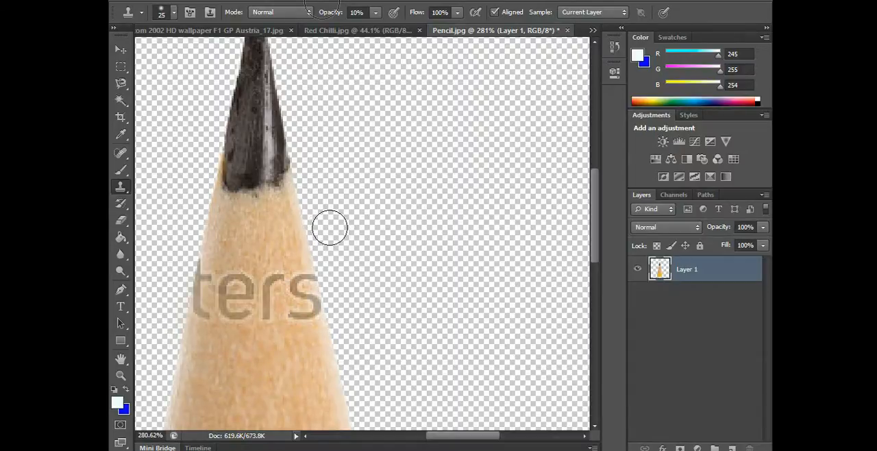
Set the Clone Stamp opacity to 100%
click(375, 13)
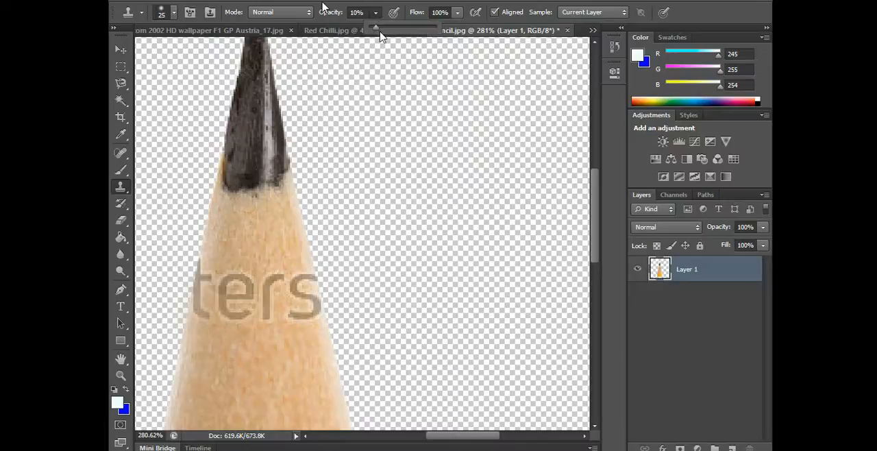
drag(377, 27, 468, 34)
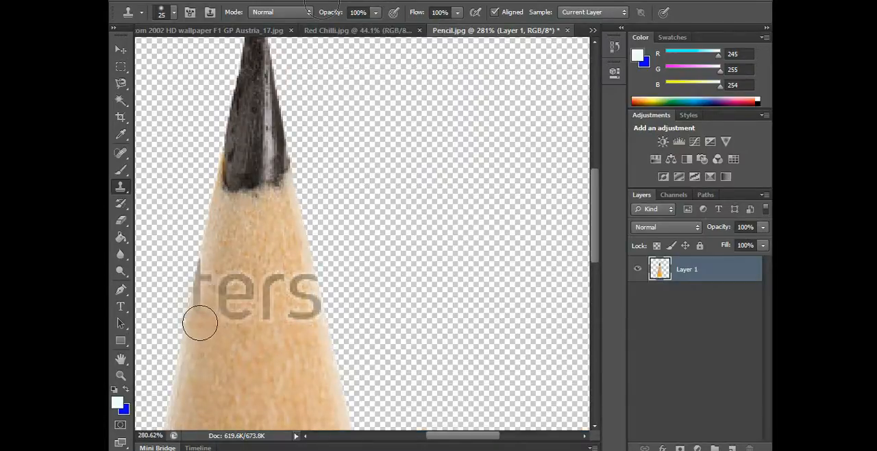
Try to clone wood over the lower part of the letter "t" and undo the stroke
drag(198, 324, 190, 294)
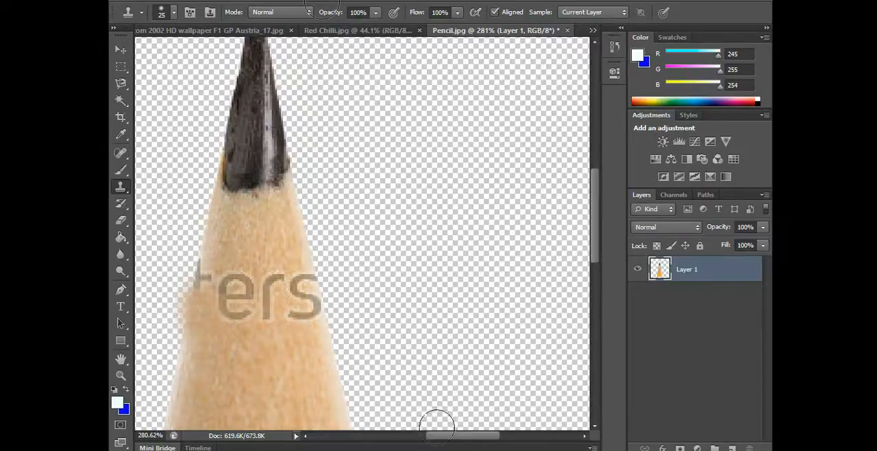
drag(437, 437, 414, 438)
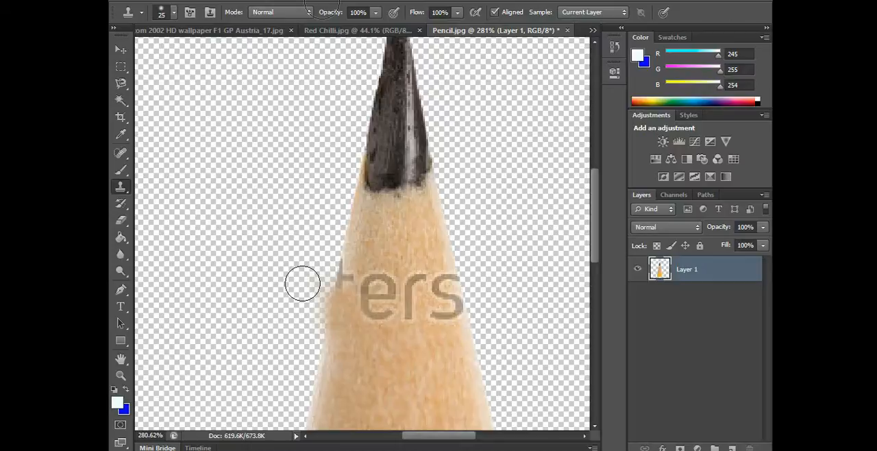
key(ctrl+z)
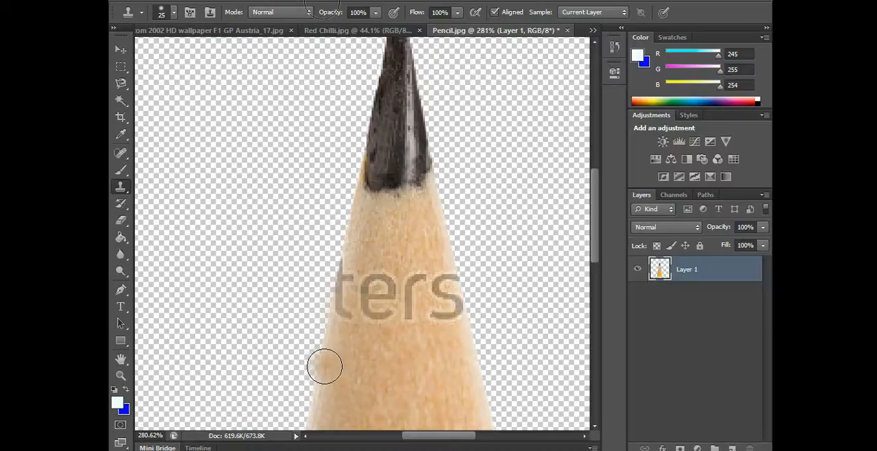
Clone clean wood texture over the watermark letters "ters" on the pencil's sharpened part
alt+click(325, 367)
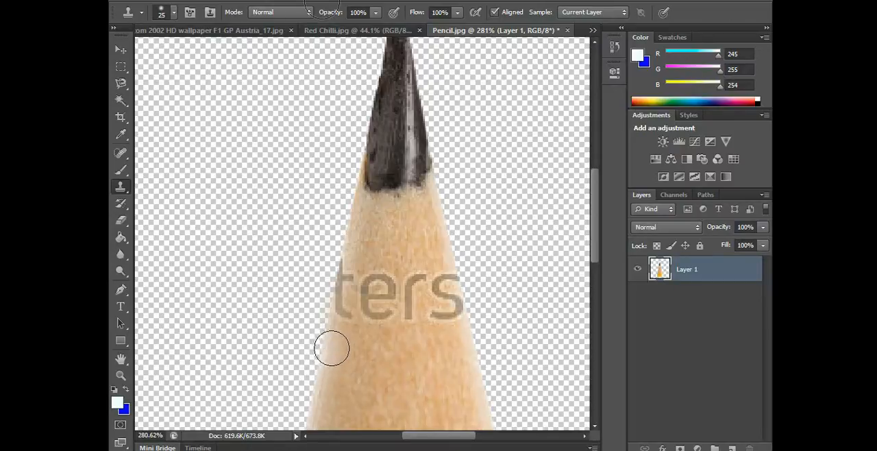
mouse_move(331, 325)
mouse_down()
mouse_move(350, 266)
mouse_move(361, 316)
mouse_move(373, 275)
mouse_move(381, 338)
mouse_move(402, 361)
mouse_move(391, 306)
mouse_move(363, 273)
mouse_up()
alt+click(402, 361)
alt+click(470, 357)
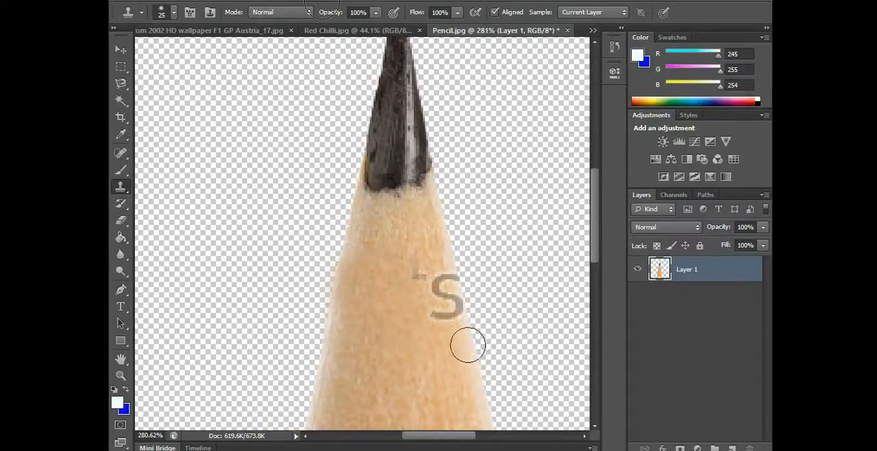
mouse_move(460, 315)
mouse_down()
mouse_move(452, 327)
mouse_move(435, 268)
mouse_move(442, 316)
mouse_up()
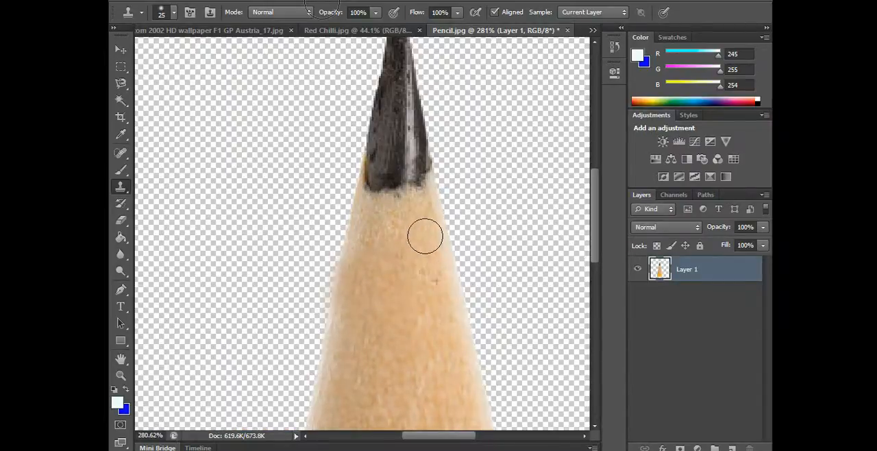
Reduce the Clone Stamp brush to size 15 and lock the transparent pixels of Layer 1
scroll(422, 335, down, 6)
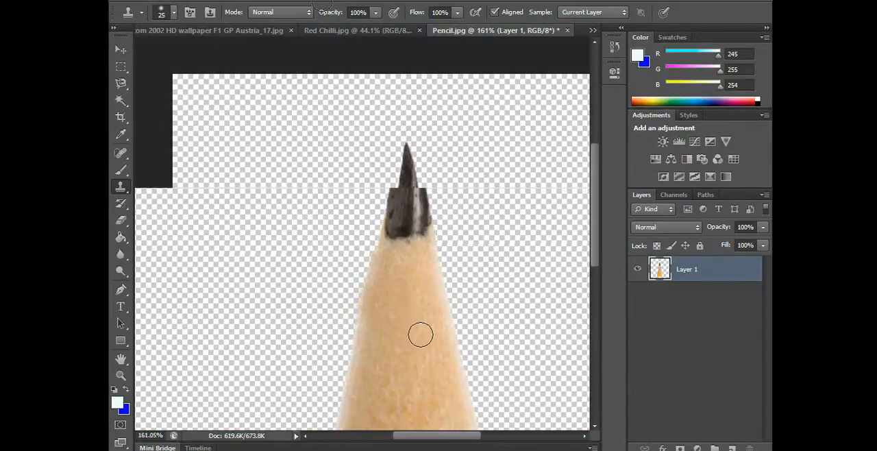
scroll(407, 332, up, 7)
key([)
key([)
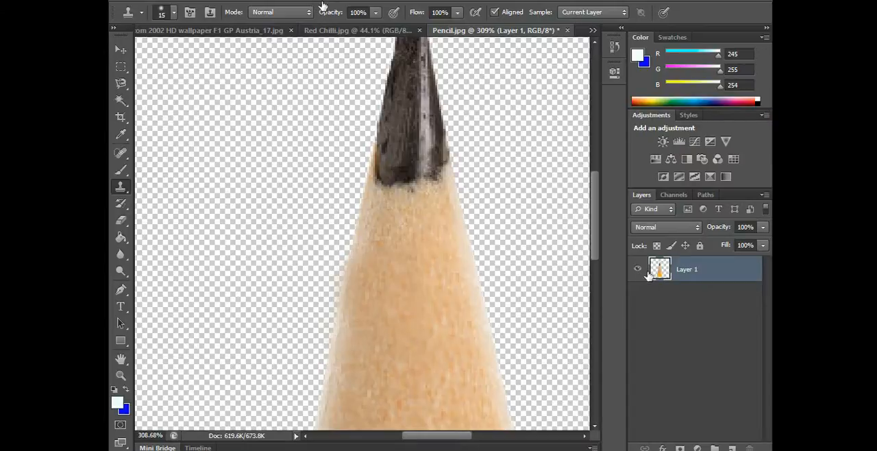
click(657, 245)
click(349, 340)
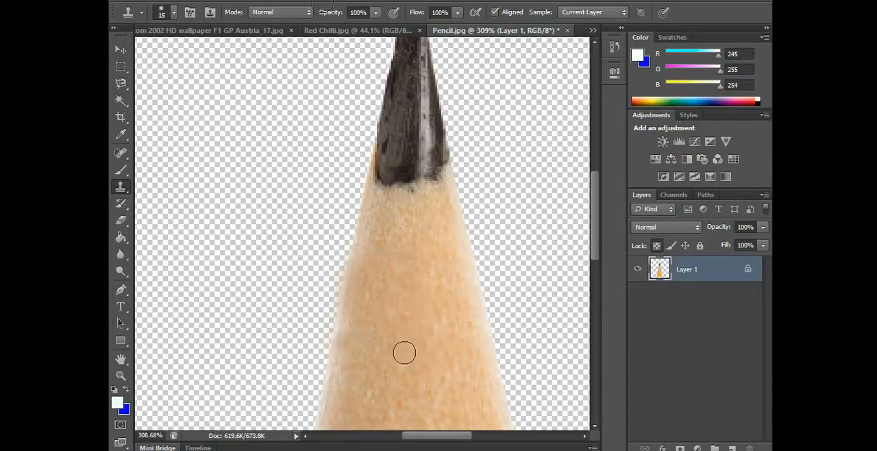
Undo the transparency lock and the most recent clone strokes over the watermark letters
key(ctrl+alt+z)
key(ctrl+alt+z)
key(ctrl+alt+z)
key(ctrl+alt+z)
key(ctrl+alt+z)
key(ctrl+alt+z)
key(ctrl+alt+z)
key(ctrl+alt+z)
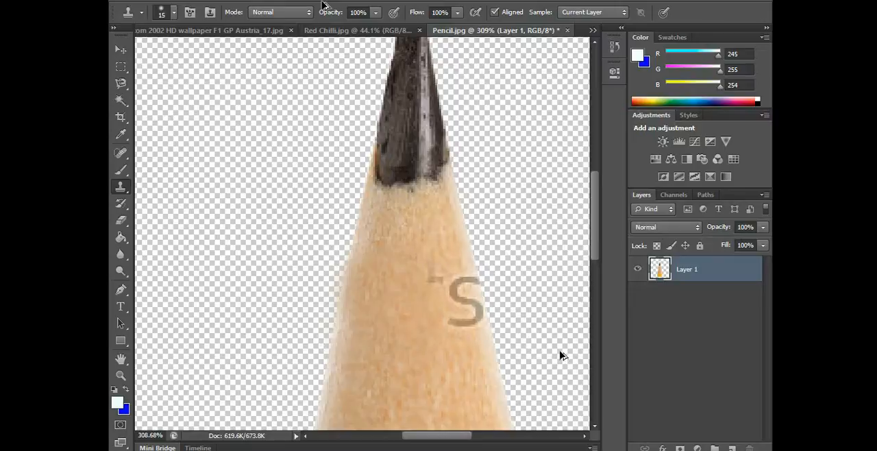
key(ctrl+alt+z)
key(ctrl+alt+z)
Lock the transparent pixels of Layer 1 and clone wood over the remaining watermark letters up to the pencil's edge
click(656, 244)
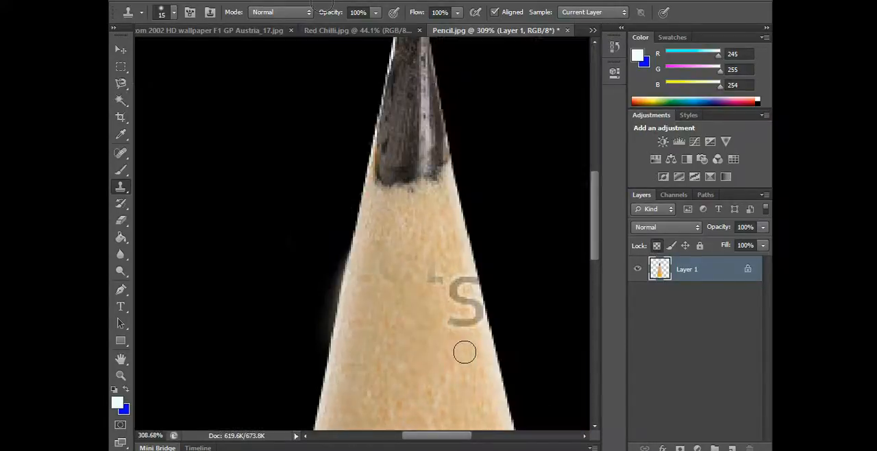
alt+click(462, 355)
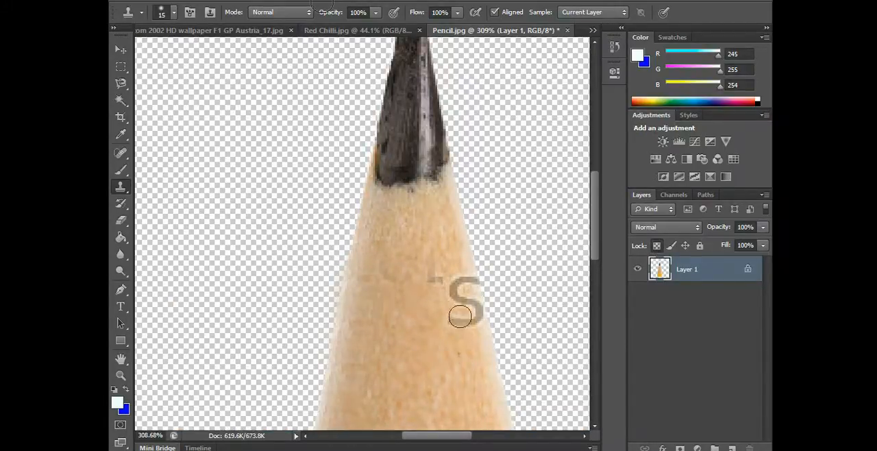
mouse_move(445, 285)
mouse_down()
mouse_move(455, 291)
mouse_move(433, 263)
mouse_move(462, 287)
mouse_move(454, 275)
mouse_up()
alt+click(455, 342)
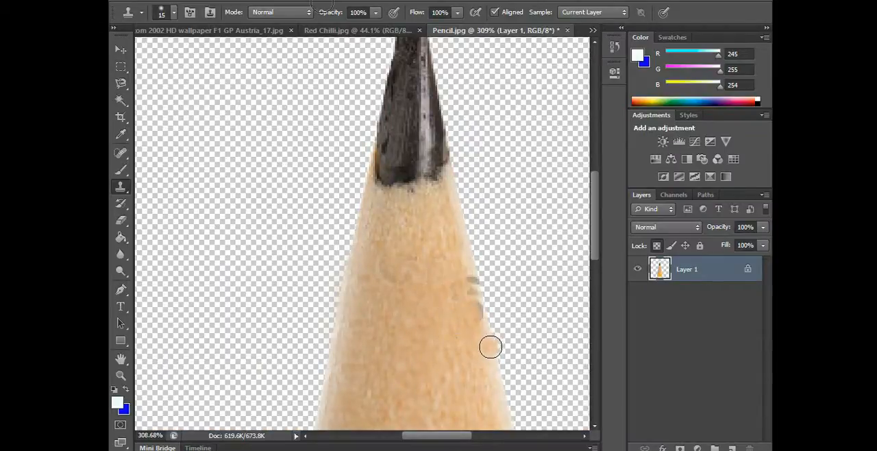
alt+click(491, 346)
drag(478, 300, 465, 258)
click(464, 258)
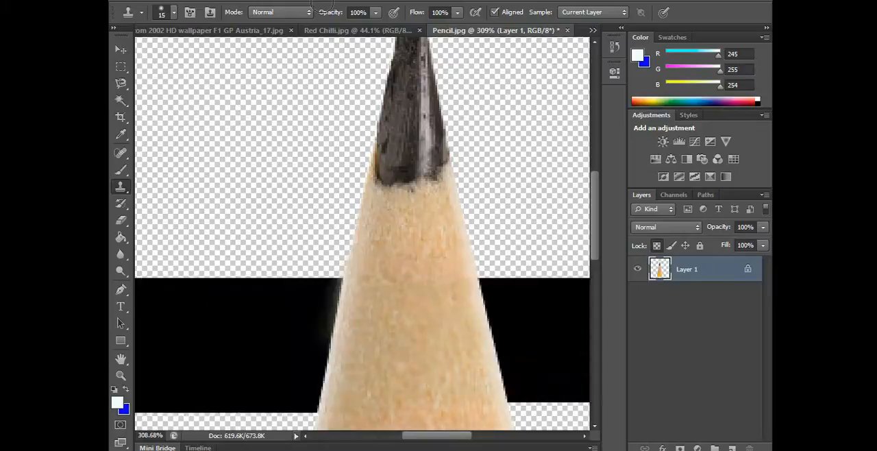
Copy the cleaned pencil layer into the Red Chilli.jpg document, over the chilli
scroll(426, 288, down, 1)
scroll(425, 289, down, 5)
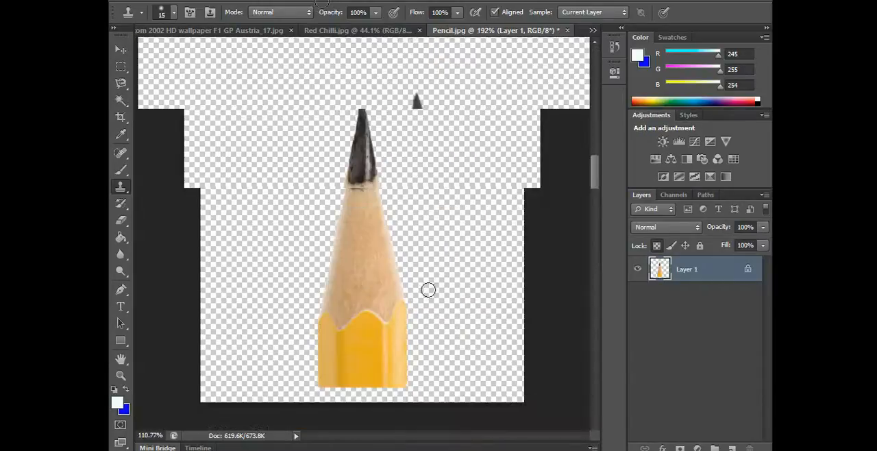
key(v)
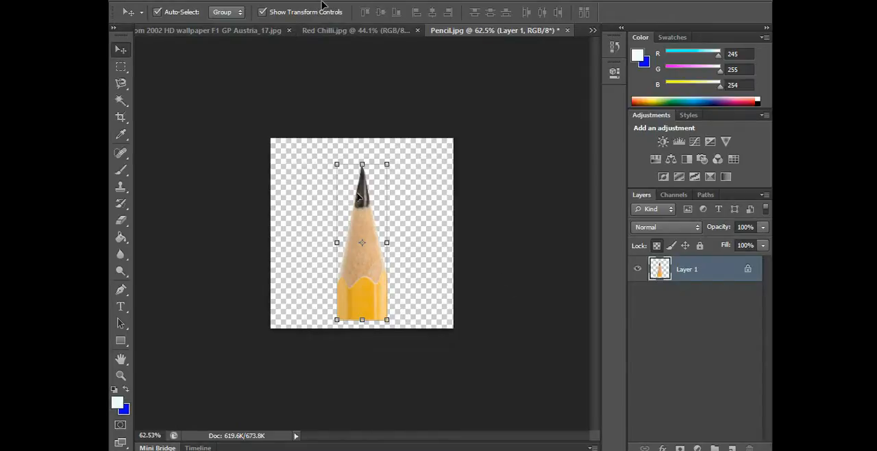
mouse_move(363, 242)
mouse_down()
mouse_move(400, 195)
mouse_move(373, 213)
mouse_move(424, 193)
mouse_move(403, 32)
mouse_move(400, 177)
mouse_move(434, 194)
mouse_move(415, 223)
mouse_up()
key(Escape)
click(461, 189)
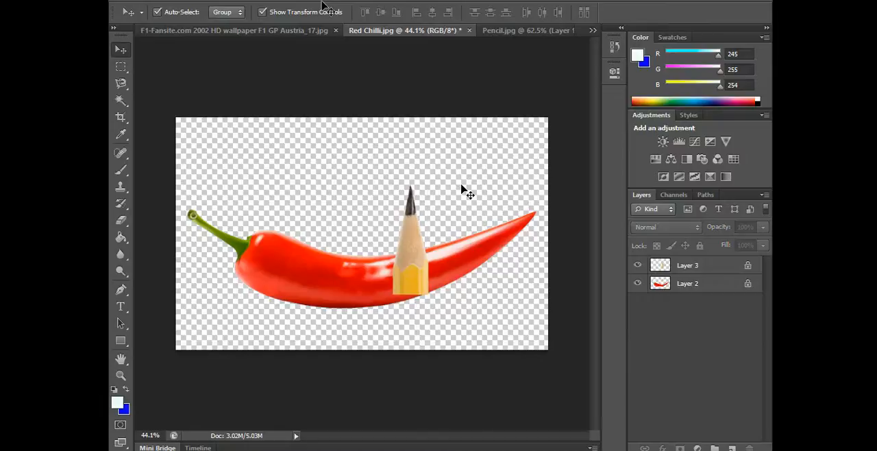
click(302, 270)
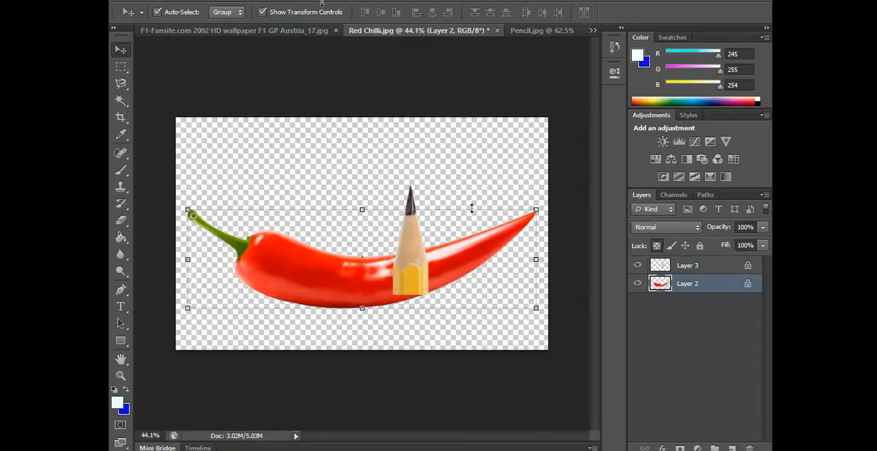
click(354, 130)
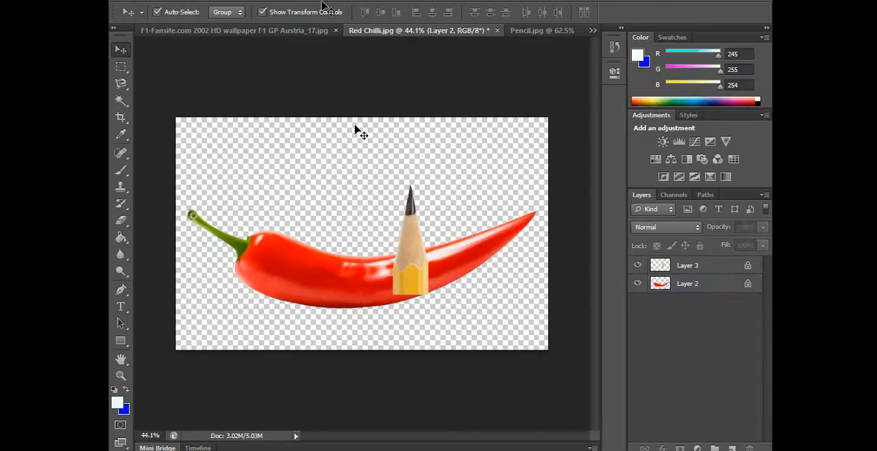
click(287, 256)
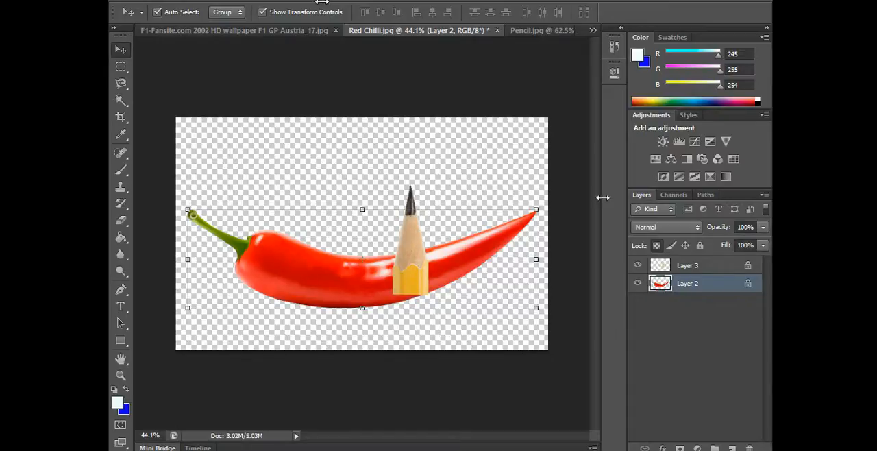
click(535, 177)
Move the pencil toward the chilli's tip and rotate it about 49° clockwise with Free Transform
click(425, 233)
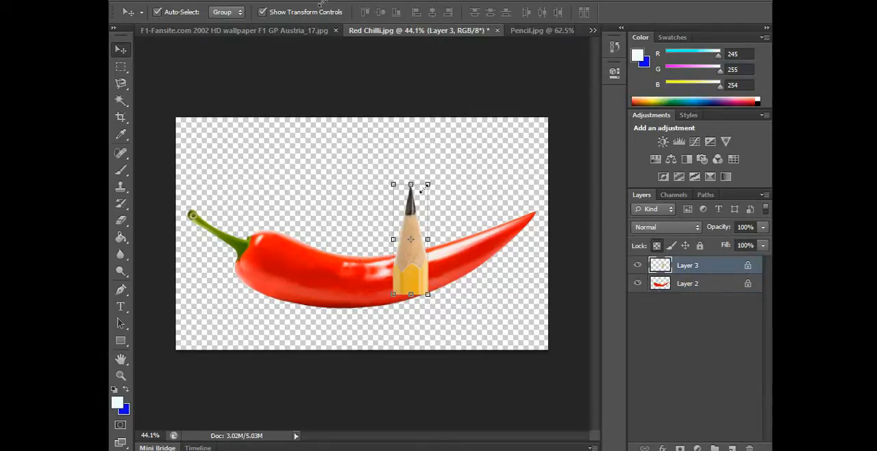
drag(411, 211, 445, 214)
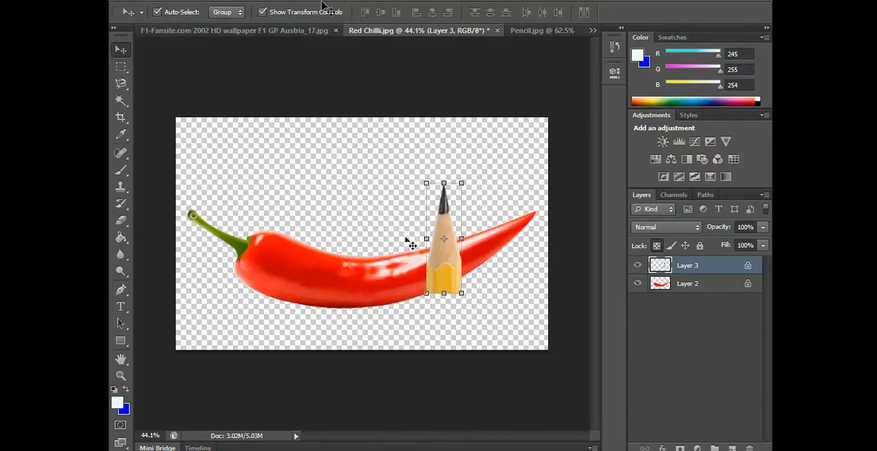
click(463, 169)
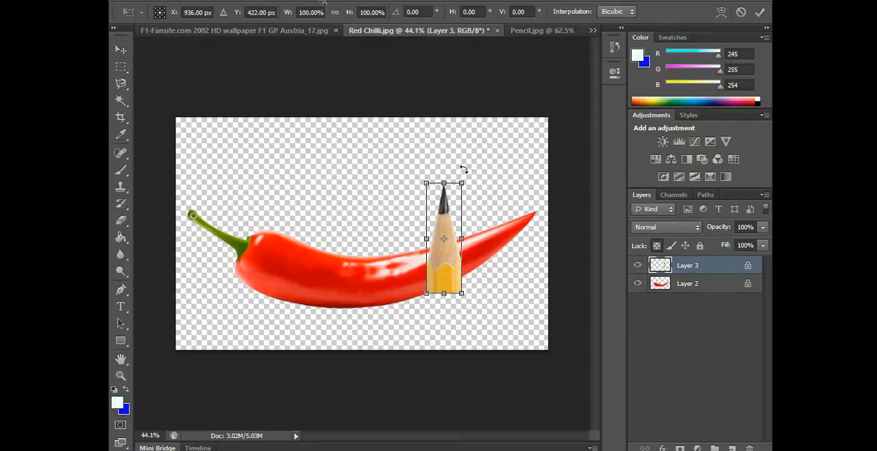
mouse_move(463, 170)
mouse_down()
mouse_move(483, 187)
mouse_move(483, 218)
mouse_up()
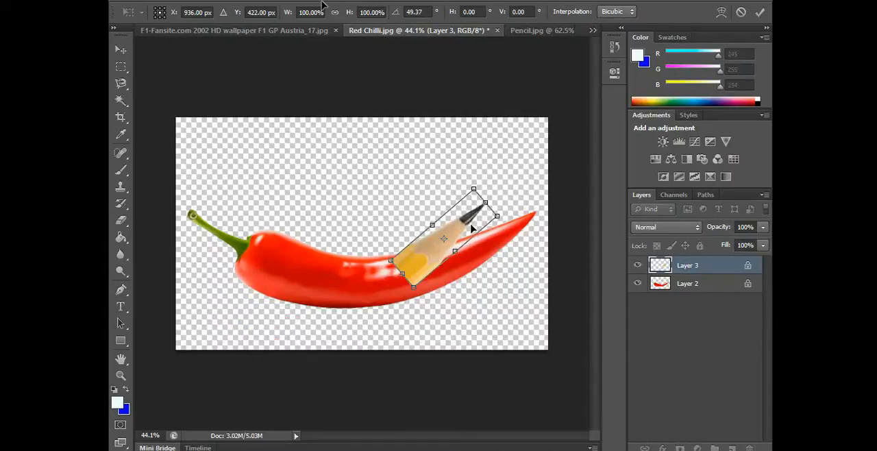
scroll(443, 256, up, 1)
drag(443, 255, 456, 267)
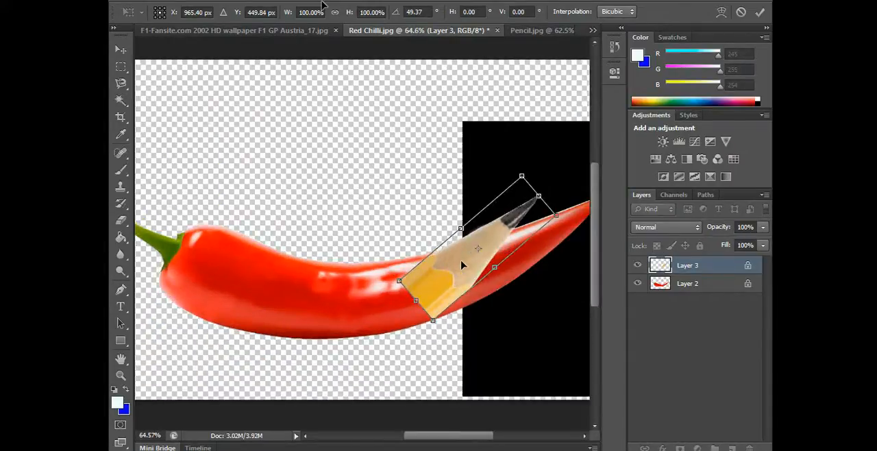
Rotate the pencil further to about 64° and position it along the chilli's tapering end
scroll(516, 250, down, 1)
mouse_move(531, 223)
mouse_down()
mouse_move(538, 218)
mouse_move(536, 236)
mouse_up()
drag(444, 260, 460, 267)
mouse_move(549, 241)
mouse_down()
mouse_move(551, 227)
mouse_move(550, 246)
mouse_up()
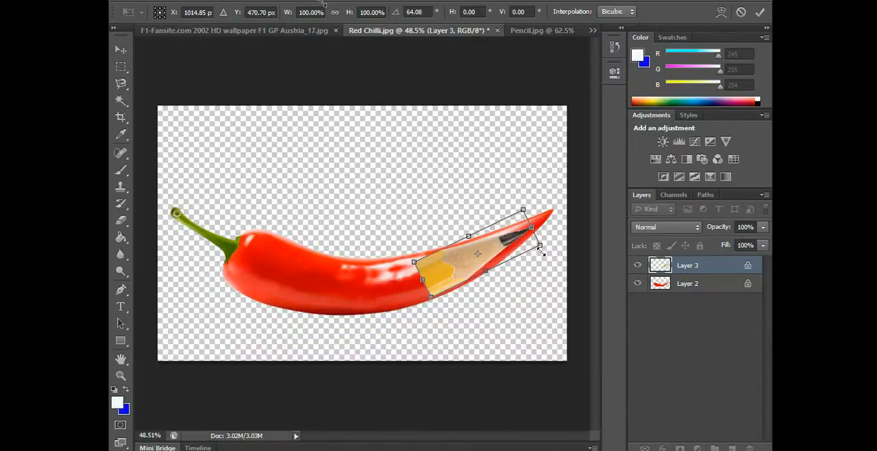
Scale the pencil proportionally to about 116% to match the chilli's width and apply the transform
drag(545, 251, 551, 253)
scroll(529, 268, up, 3)
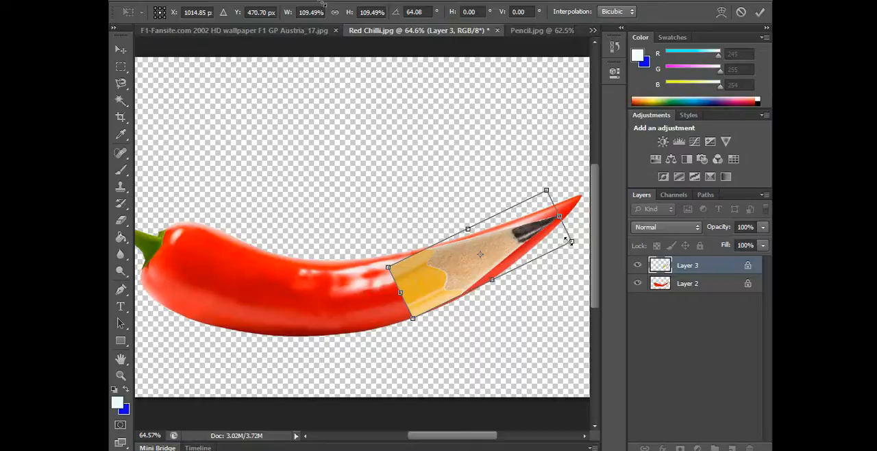
drag(568, 241, 574, 247)
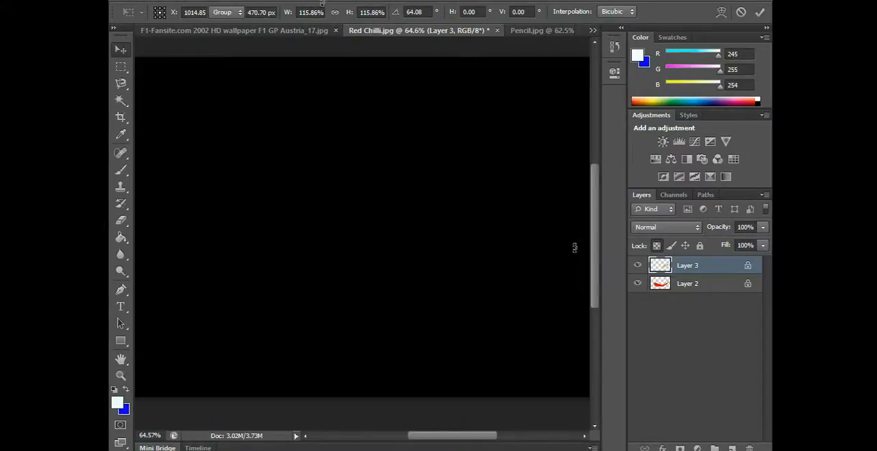
key(Return)
scroll(559, 242, up, 4)
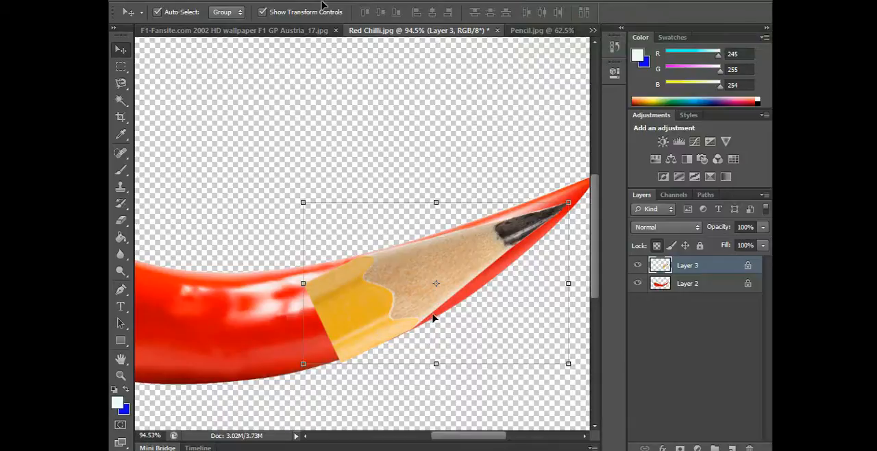
click(421, 176)
key(ctrl+0)
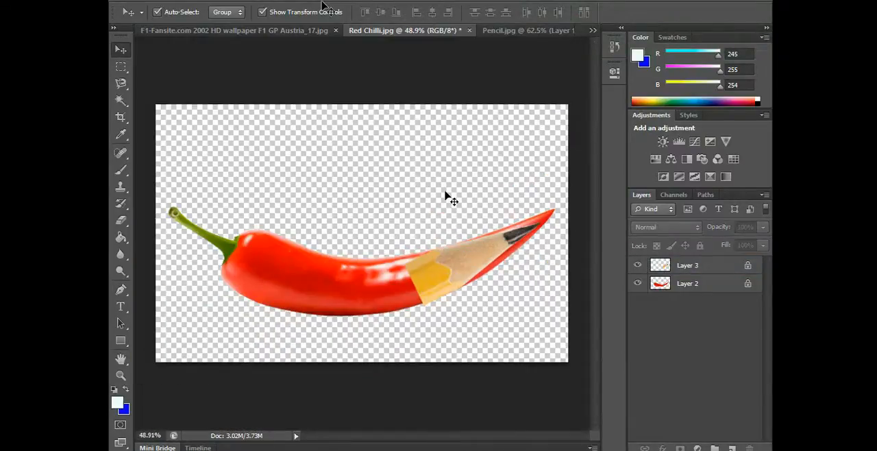
click(437, 276)
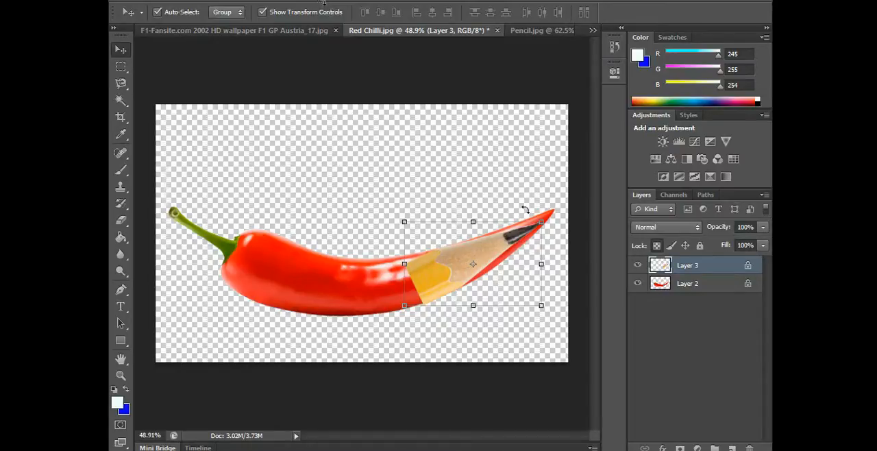
click(507, 204)
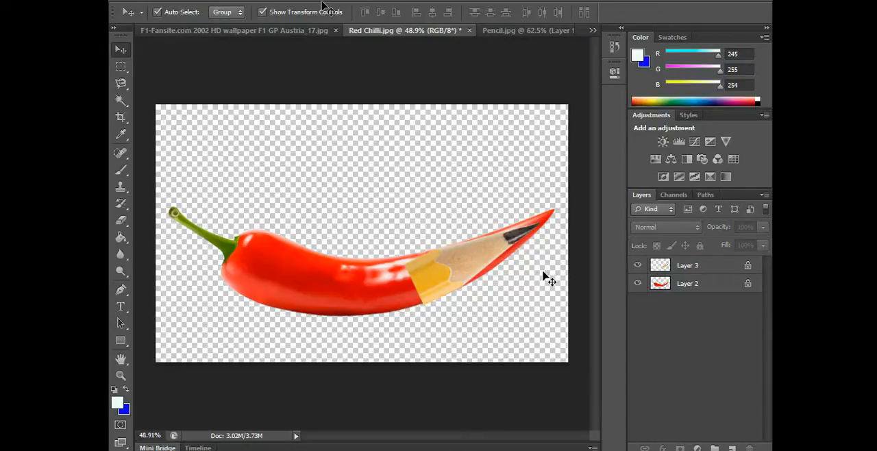
click(503, 248)
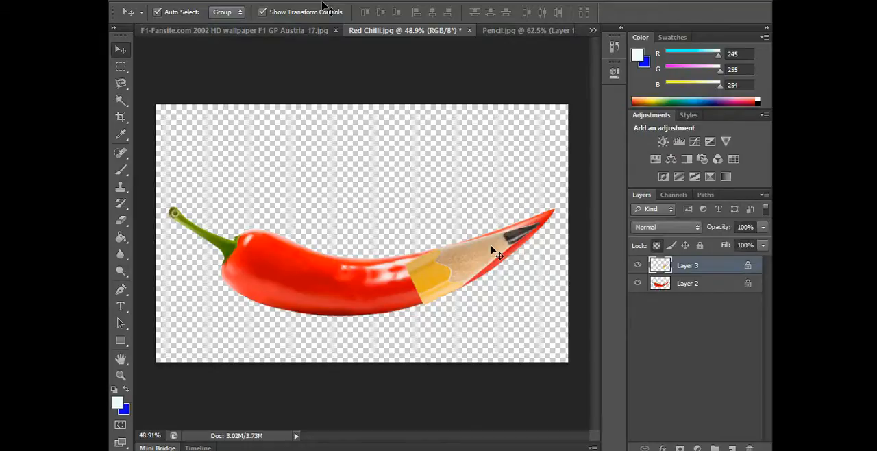